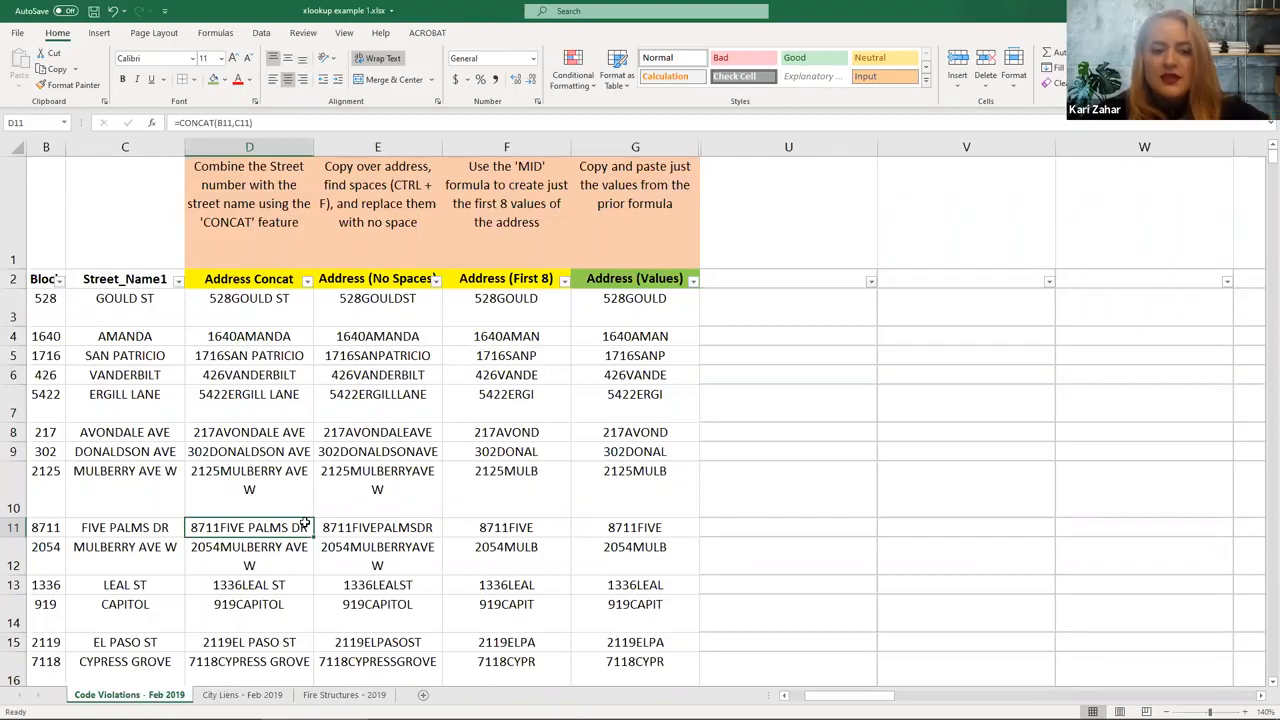
- Inspect the CONCAT formula behind the first Address Concat entry in D3
click(608, 298)
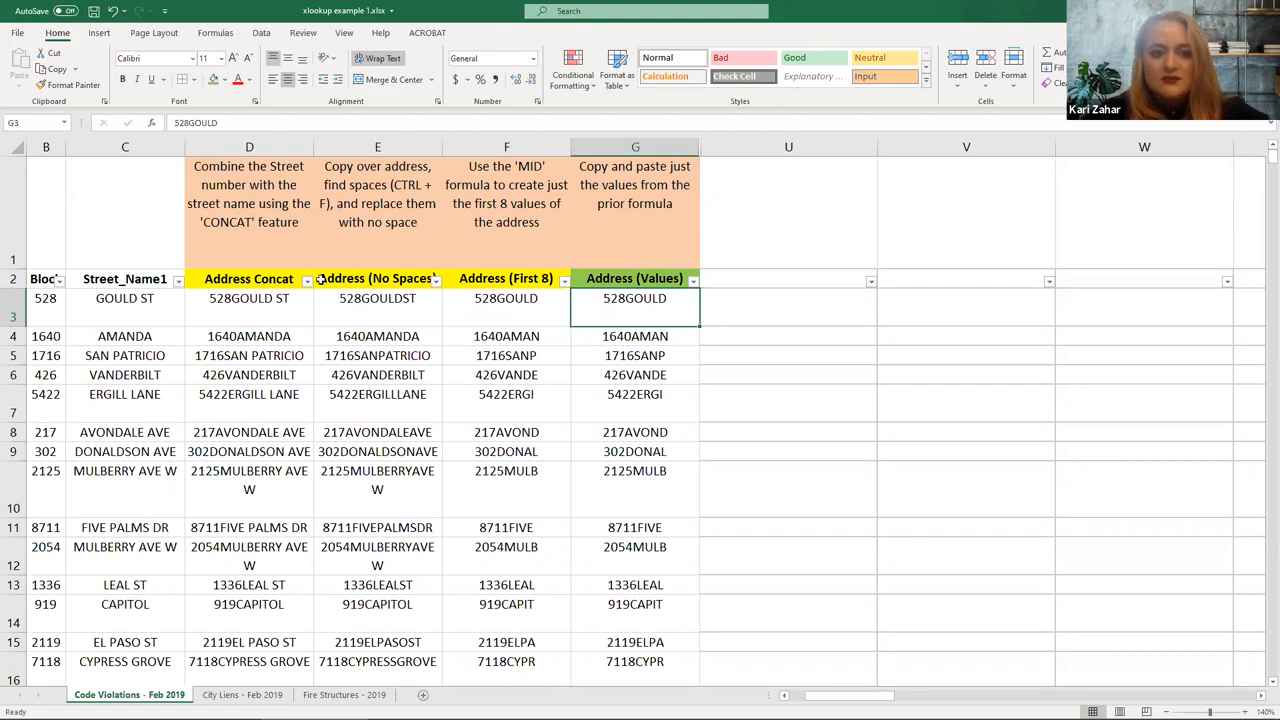
double_click(281, 299)
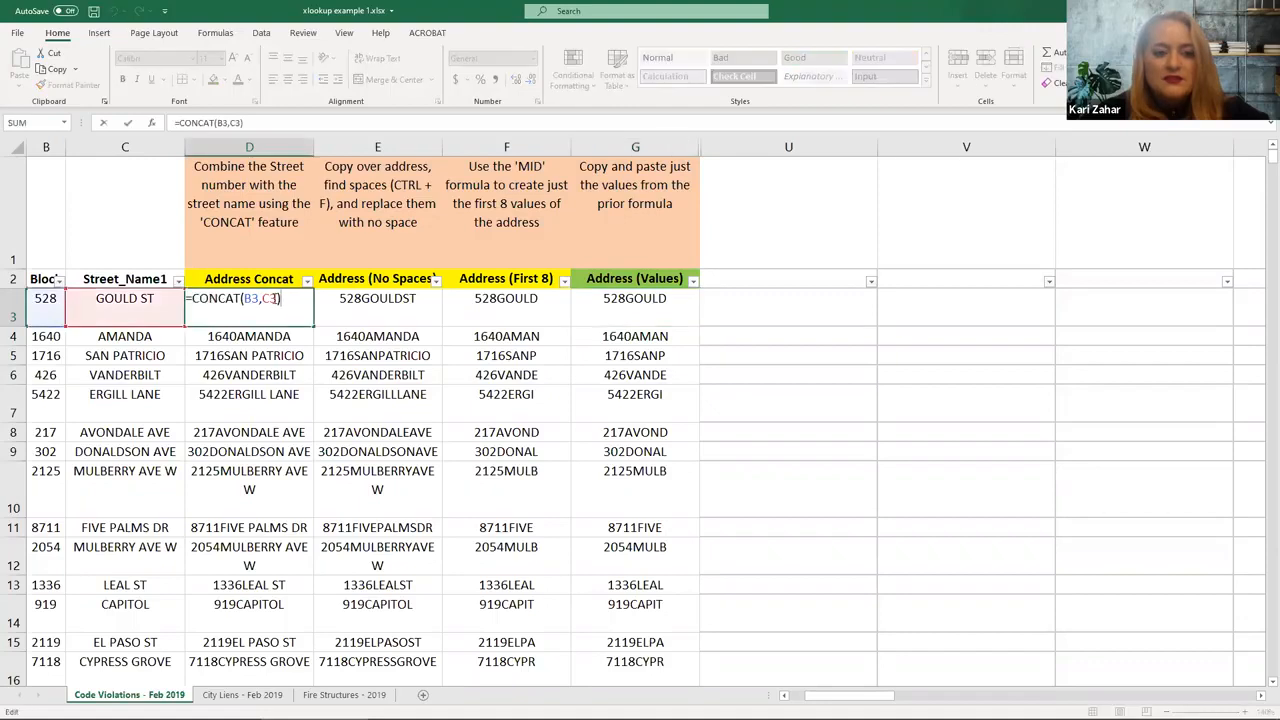
key(Escape)
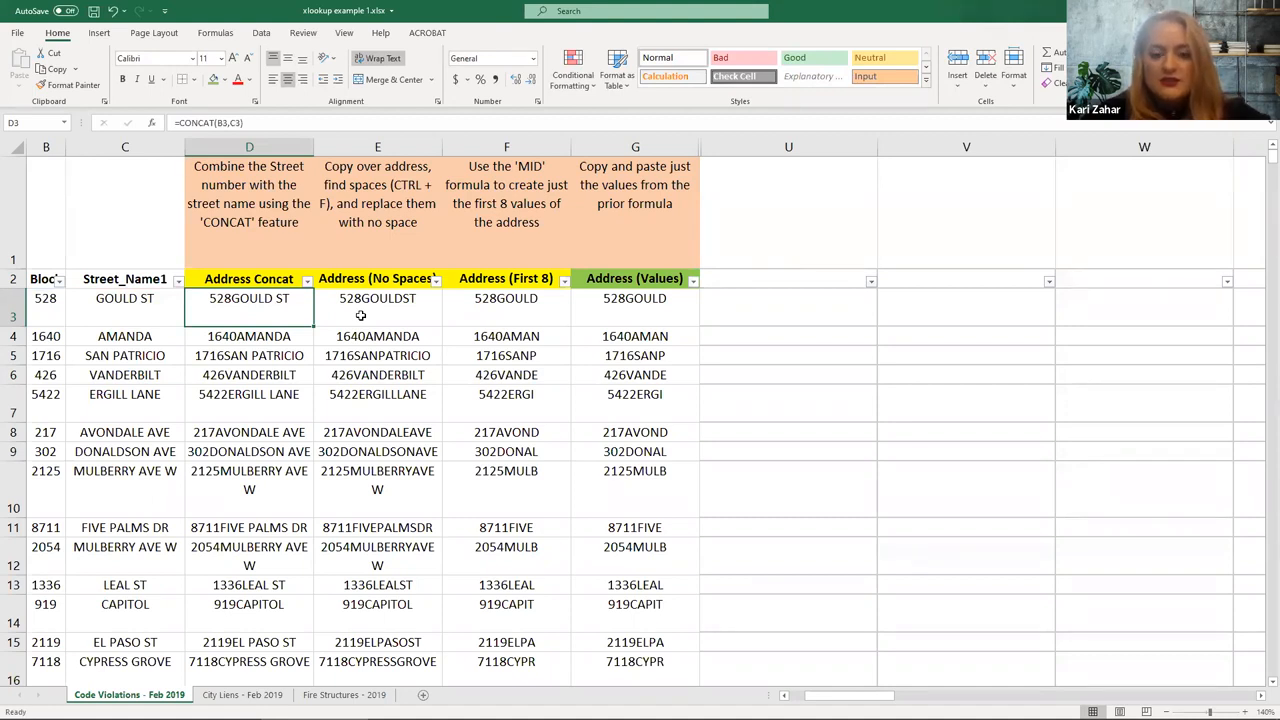
- Copy the Address (Values) entries from G3 down and paste them at B2 of the Highlight Duplicate sheet in Stacking Leads.xlsx
click(614, 304)
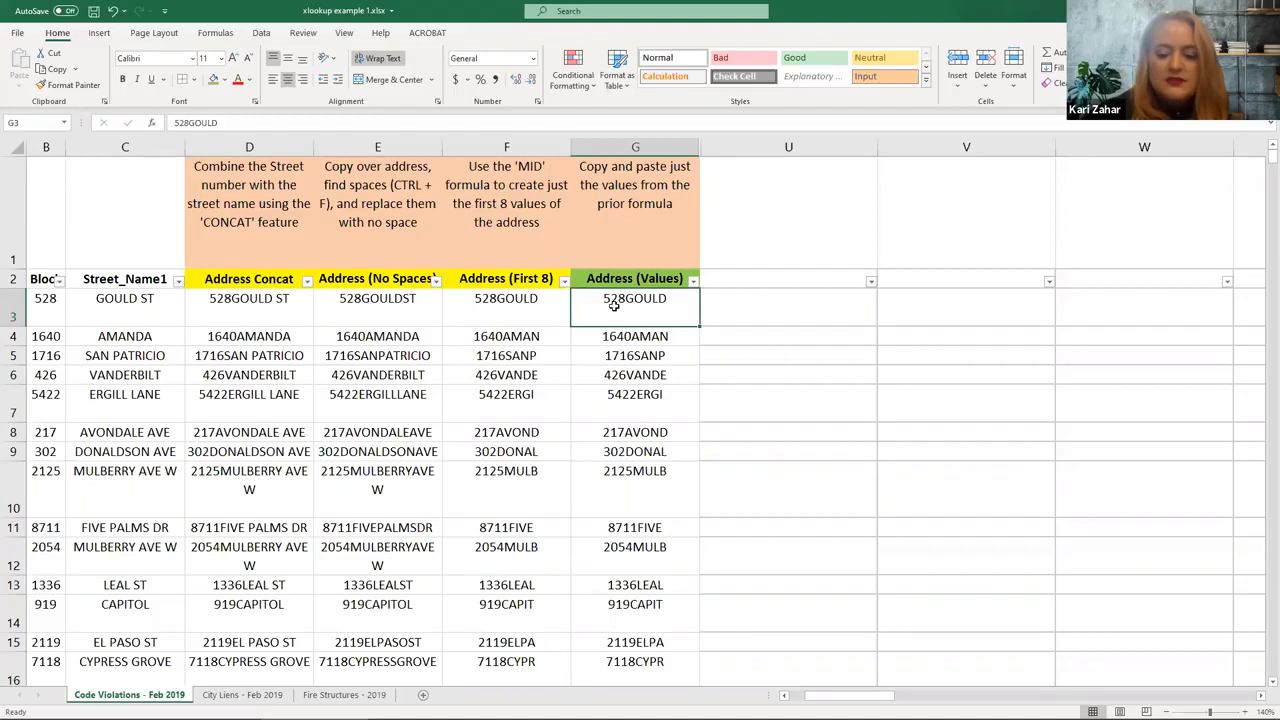
key(ctrl+shift+Down)
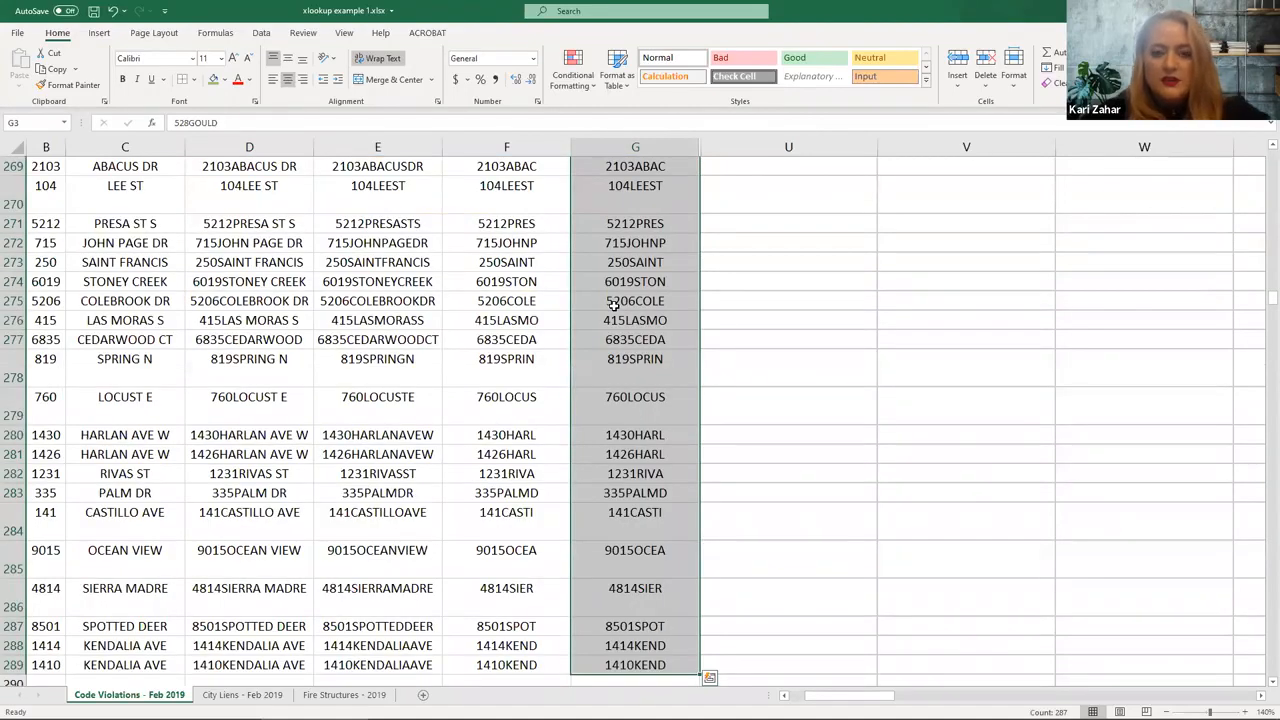
key(ctrl+c)
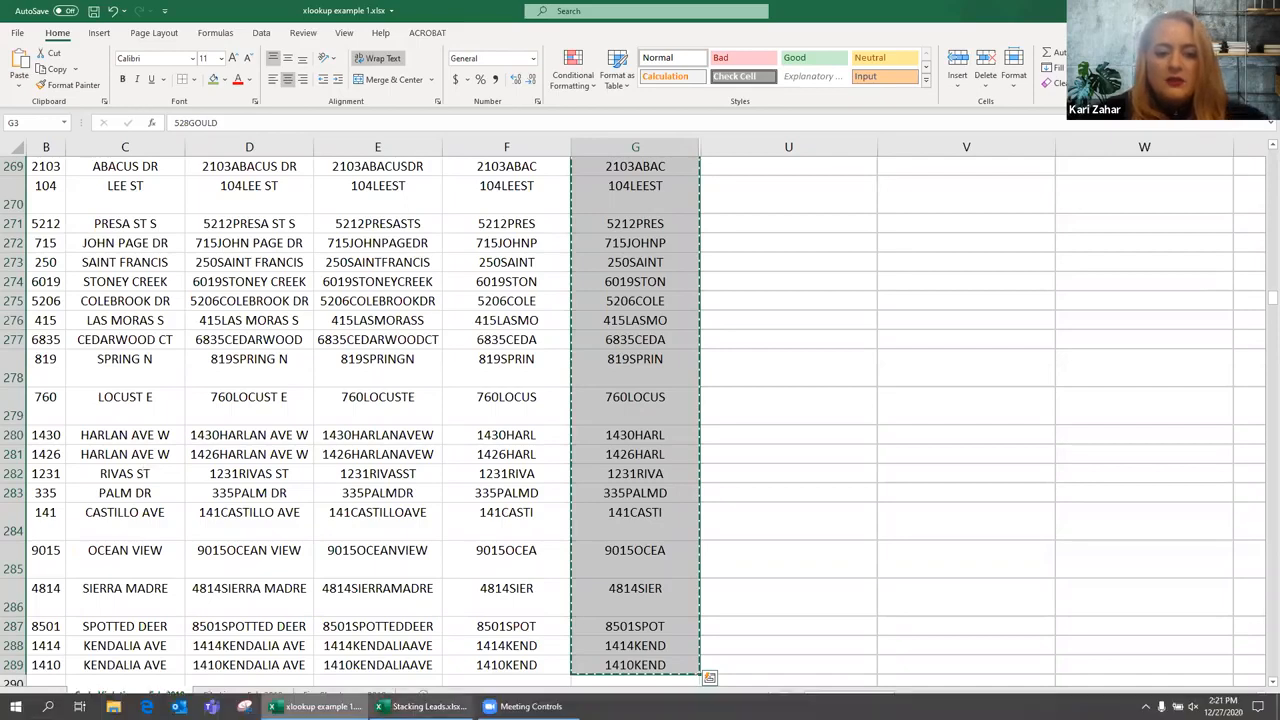
click(420, 706)
click(123, 171)
key(ctrl+v)
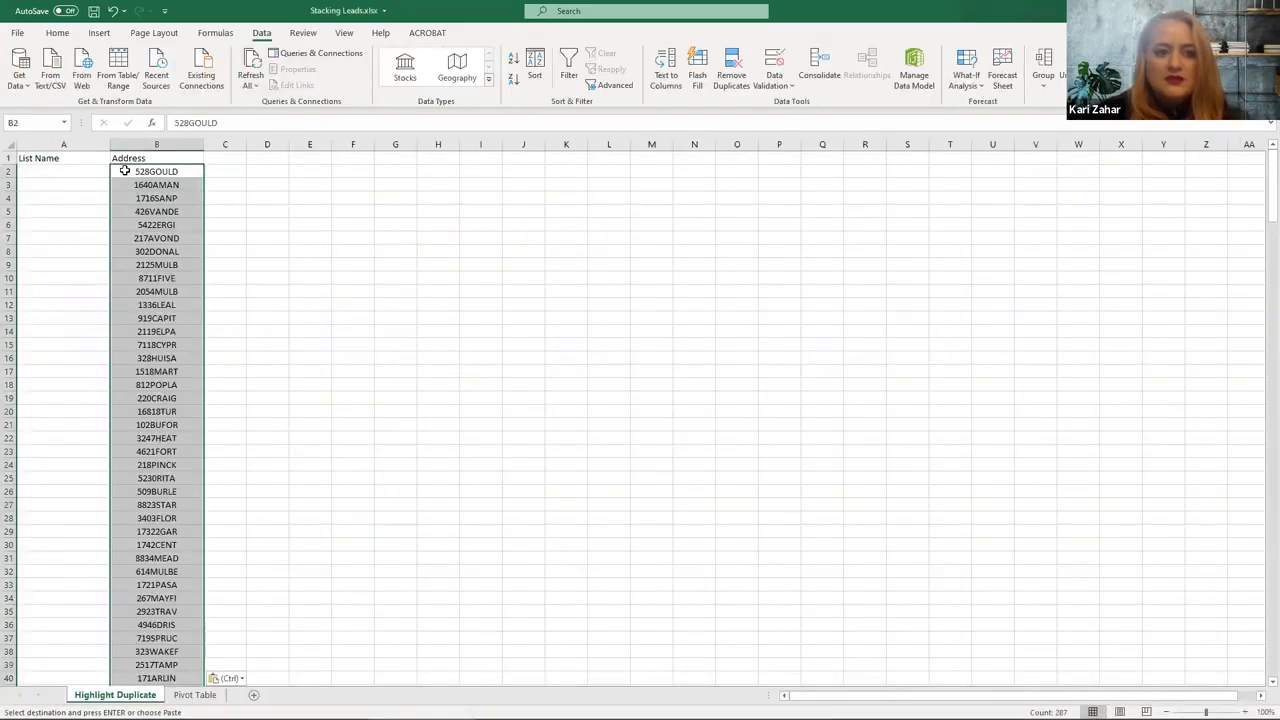
- Enter "Code Violations" as the list name in A2 and fill it down beside all the pasted addresses
click(67, 171)
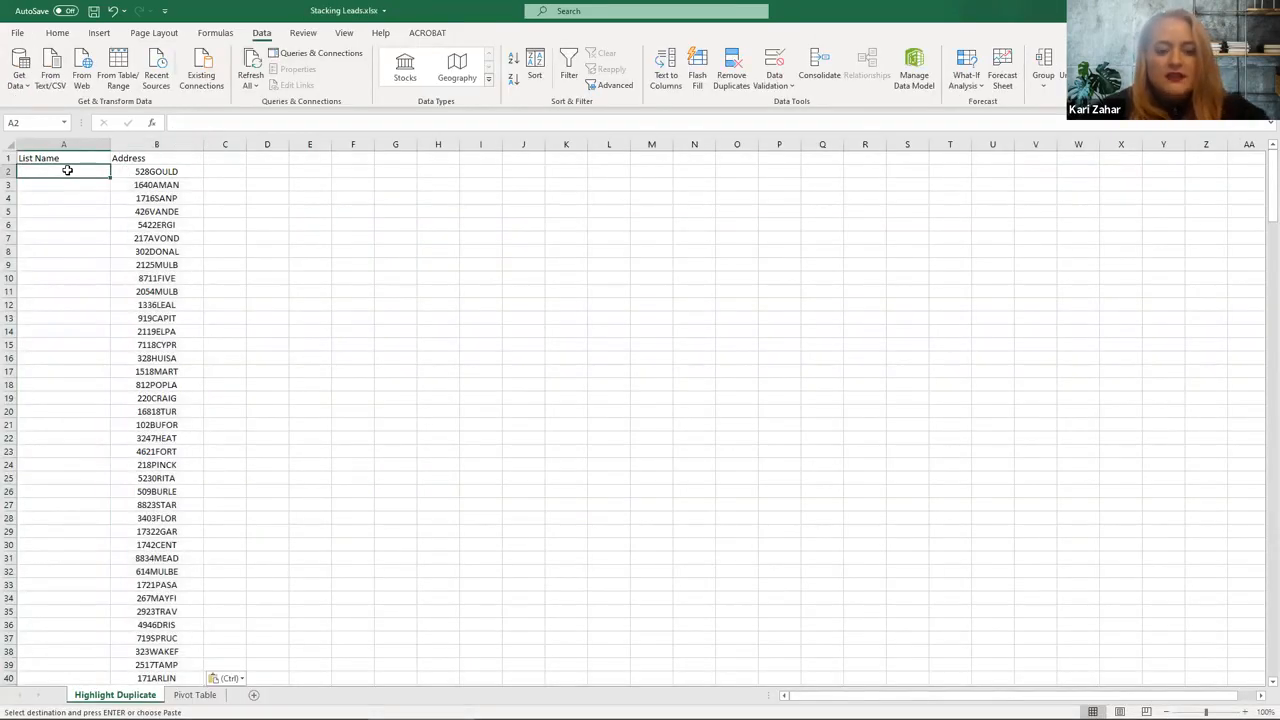
click(1233, 11)
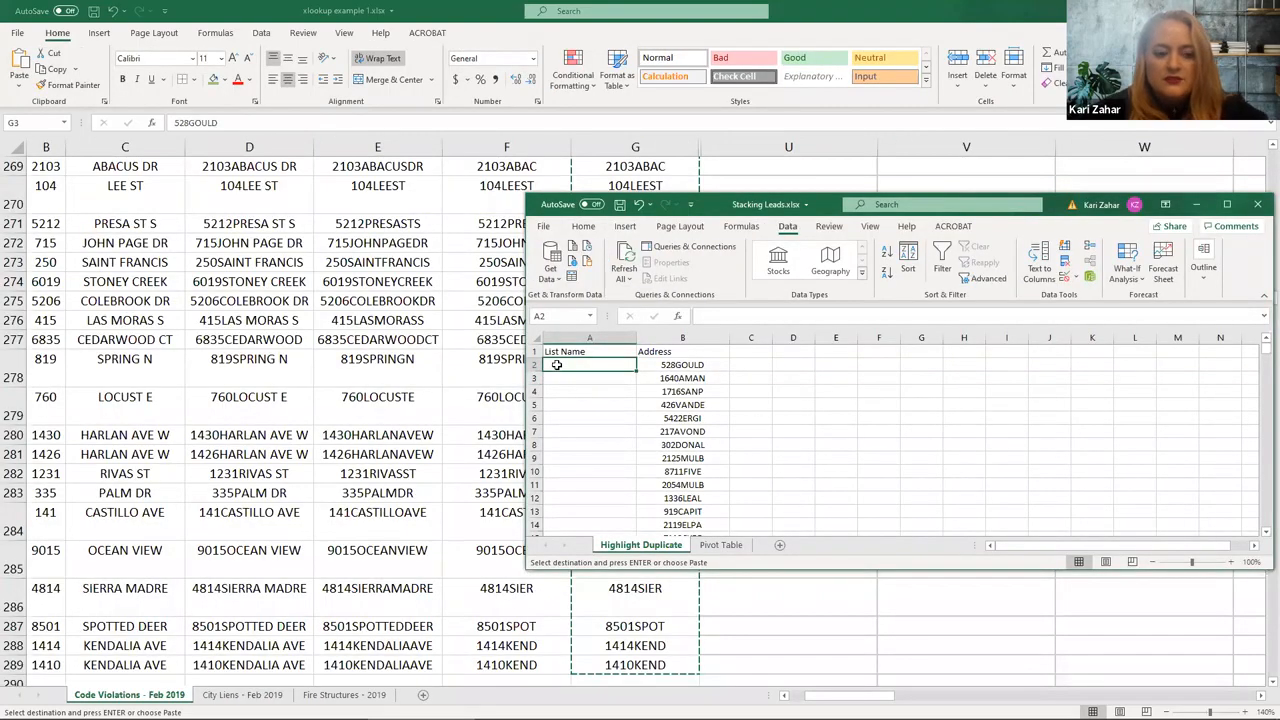
text(Cl)
text(ode Vi)
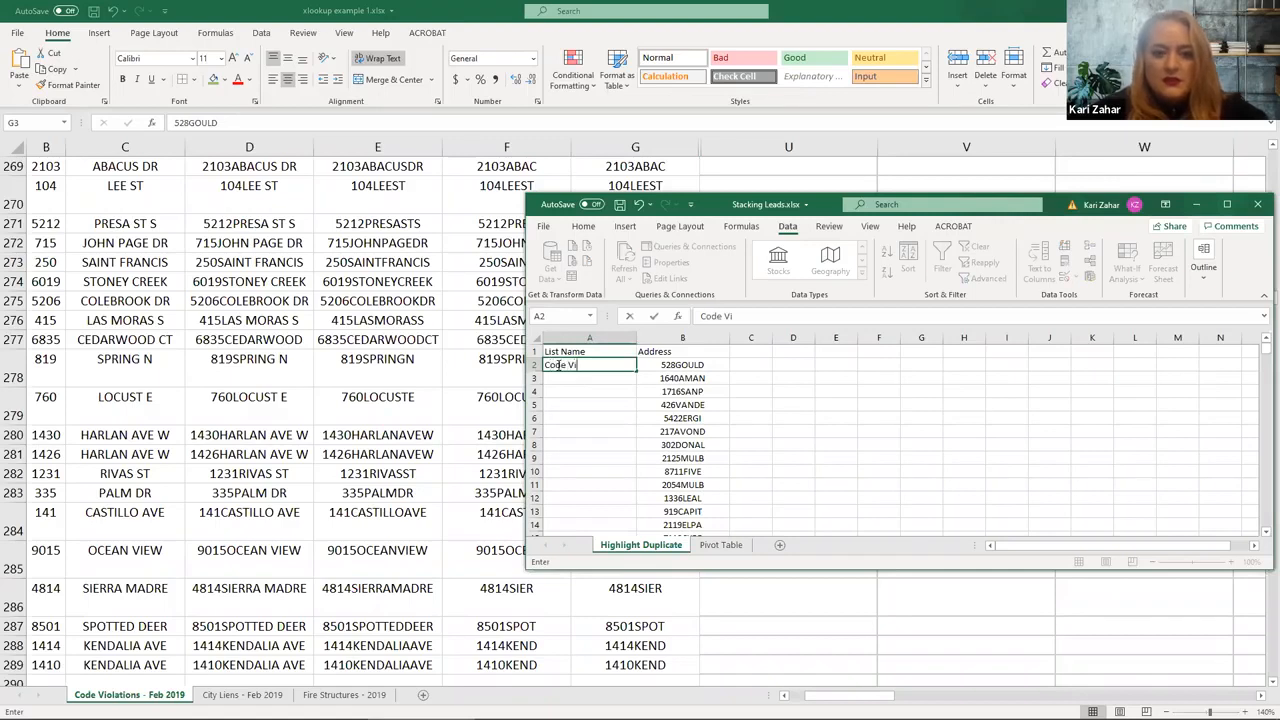
text(olations)
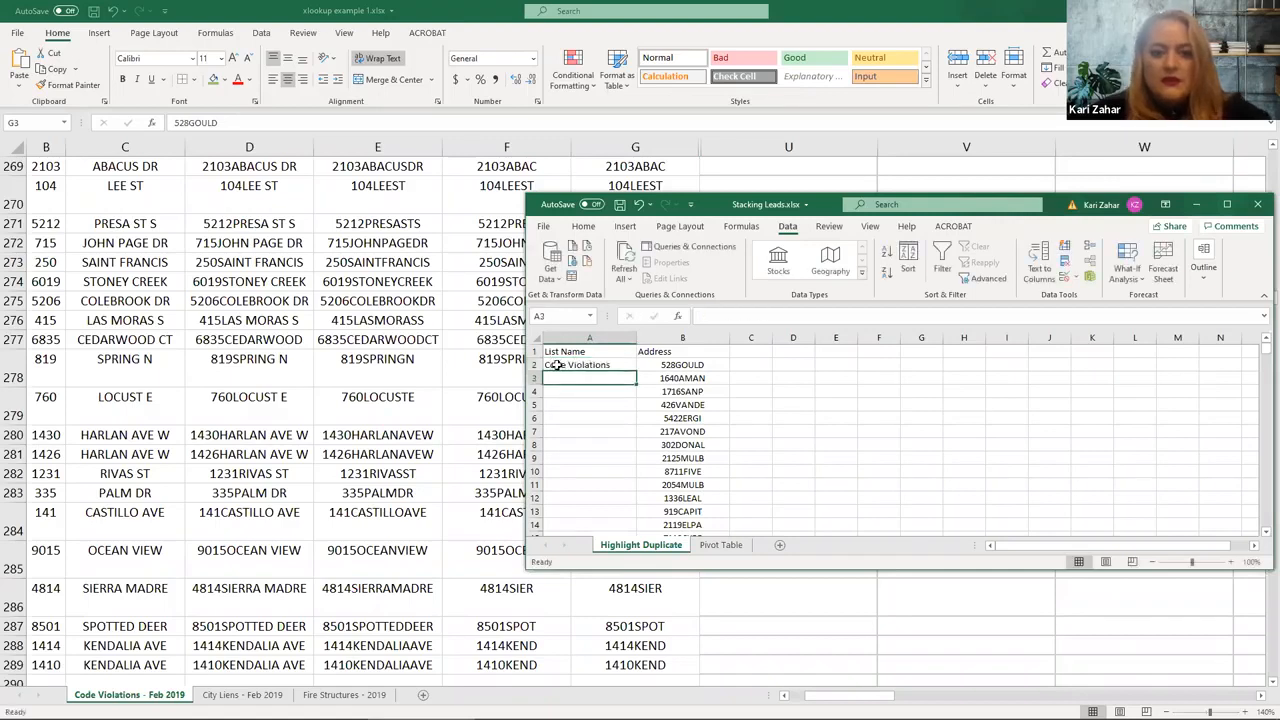
key(ctrl+Return)
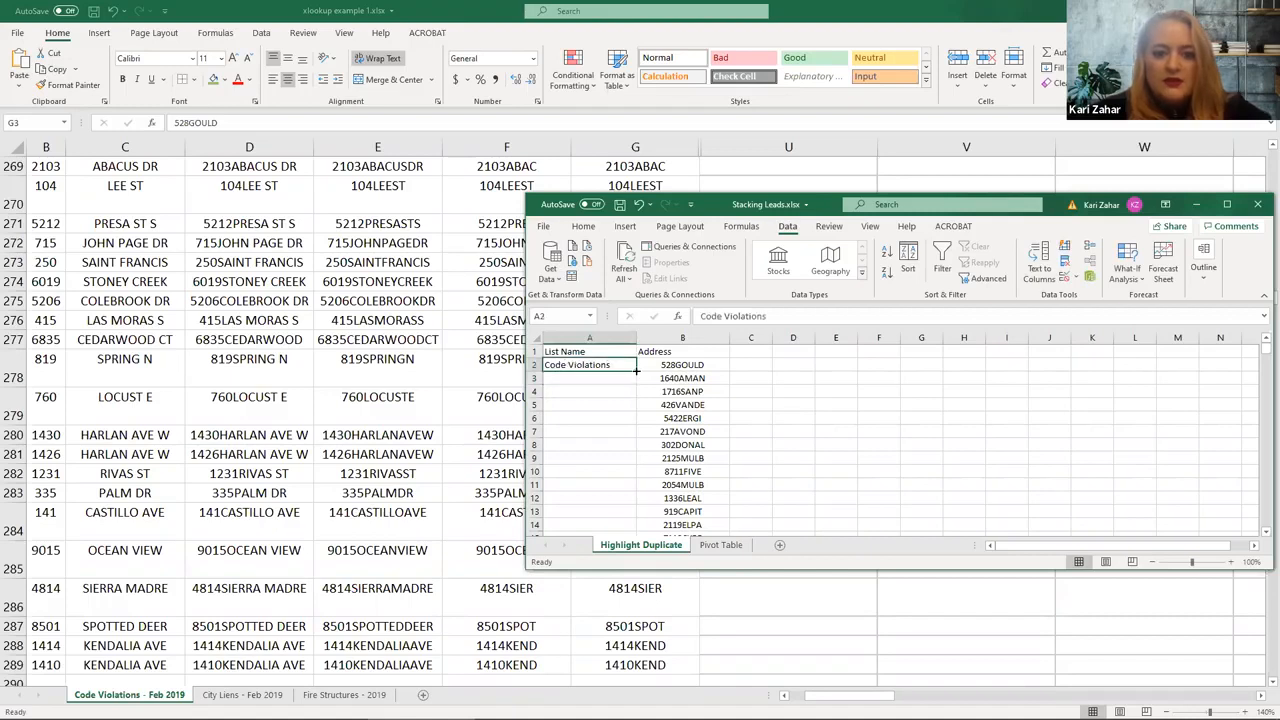
double_click(635, 370)
- Copy the shortened address values from J3 down on the City Liens - Feb 2019 sheet and append them at B289 of Stacking Leads.xlsx
scroll(650, 410, down, 5)
click(655, 413)
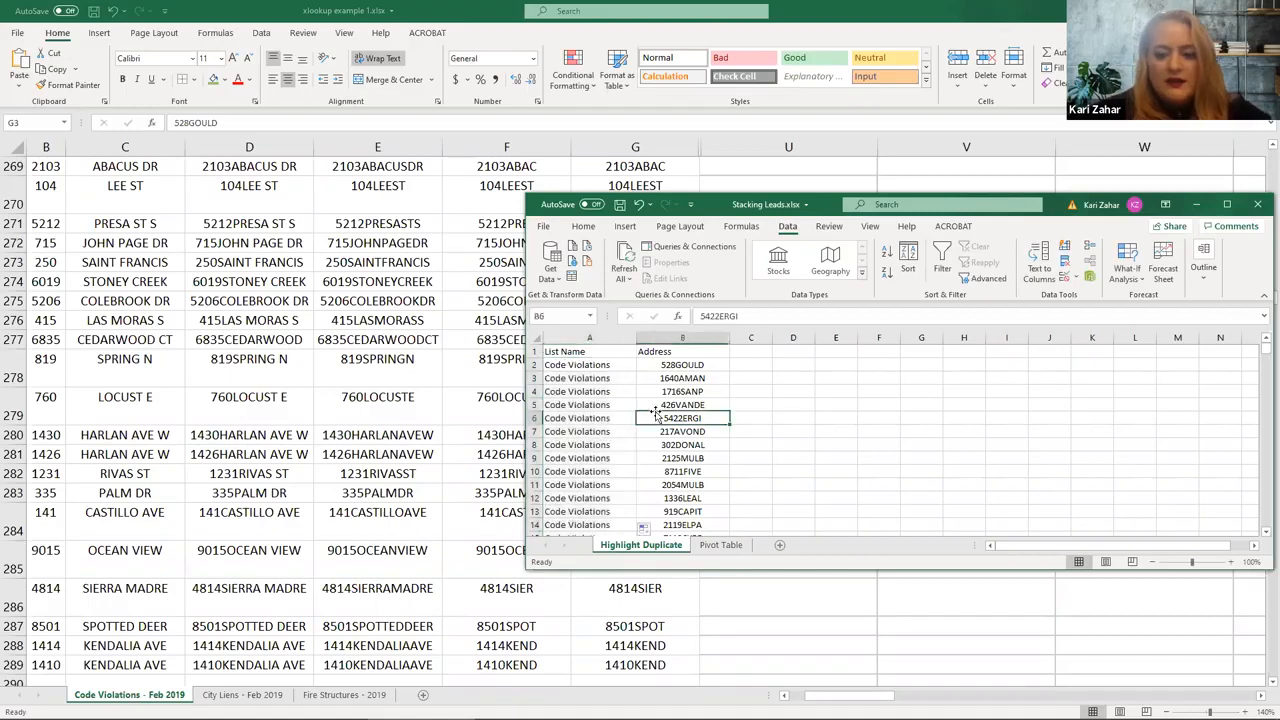
key(Page_Down)
key(Page_Down)
key(Page_Down)
key(Page_Down)
key(Page_Down)
key(Page_Down)
key(Page_Down)
key(Page_Down)
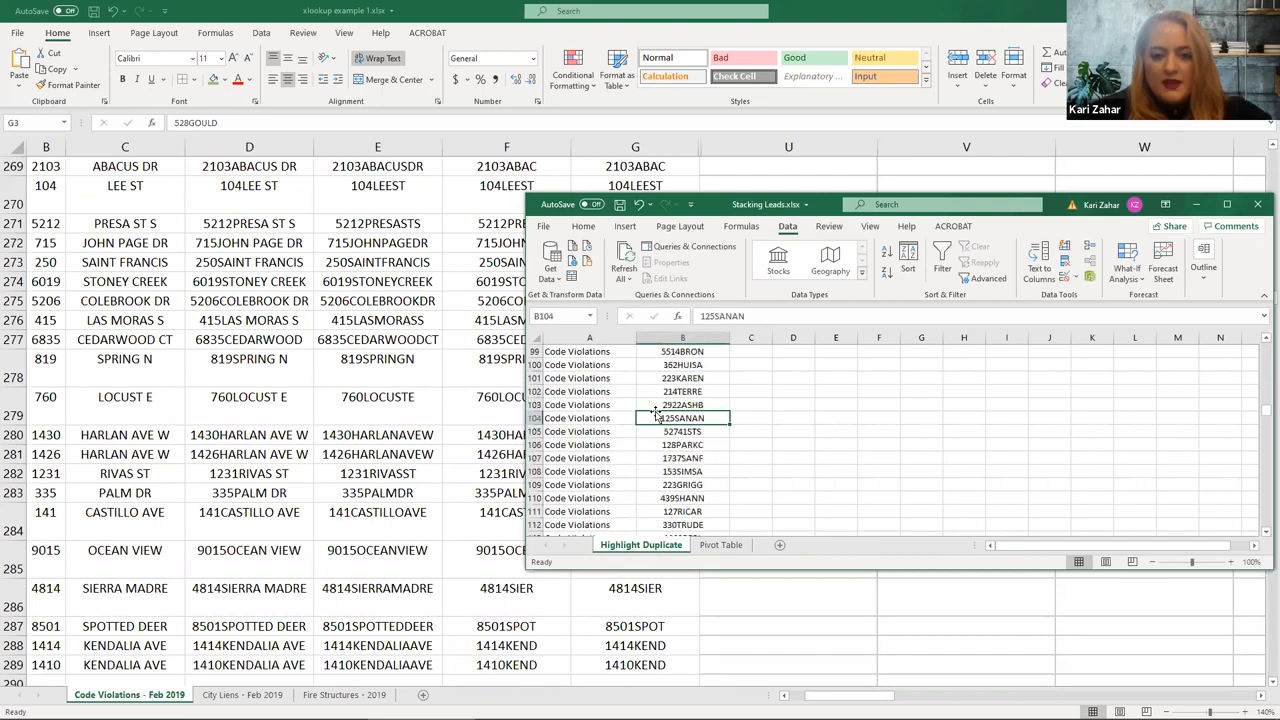
key(Page_Down)
key(Page_Down)
key(Page_Down)
key(Page_Down)
key(Page_Down)
key(Page_Down)
key(Page_Down)
key(Page_Down)
key(Page_Down)
key(Page_Down)
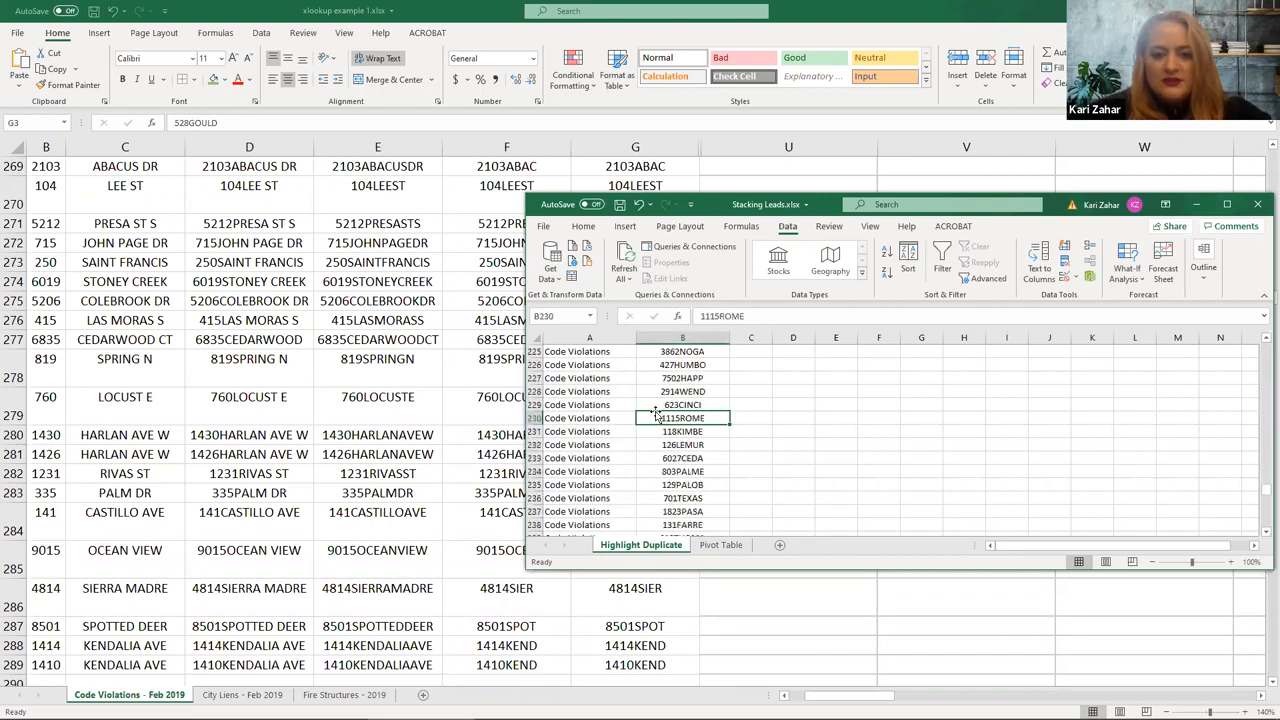
key(Page_Down)
key(Page_Down)
key(Page_Up)
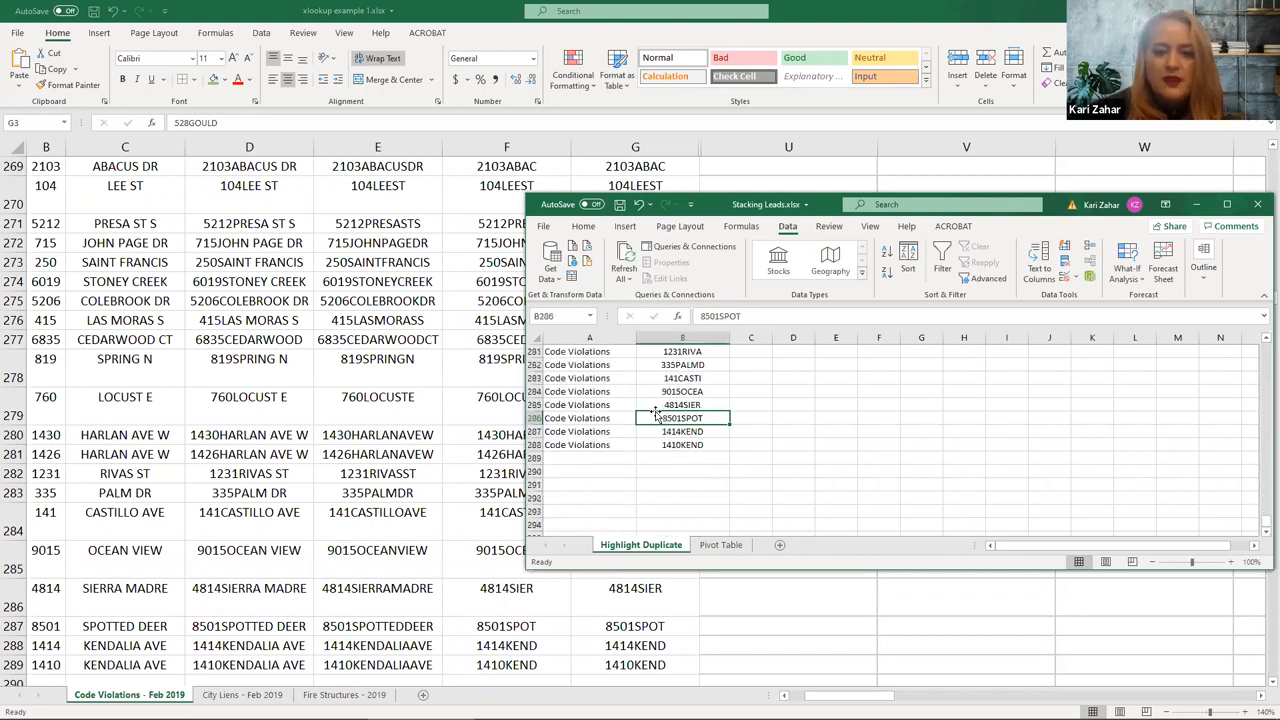
click(668, 456)
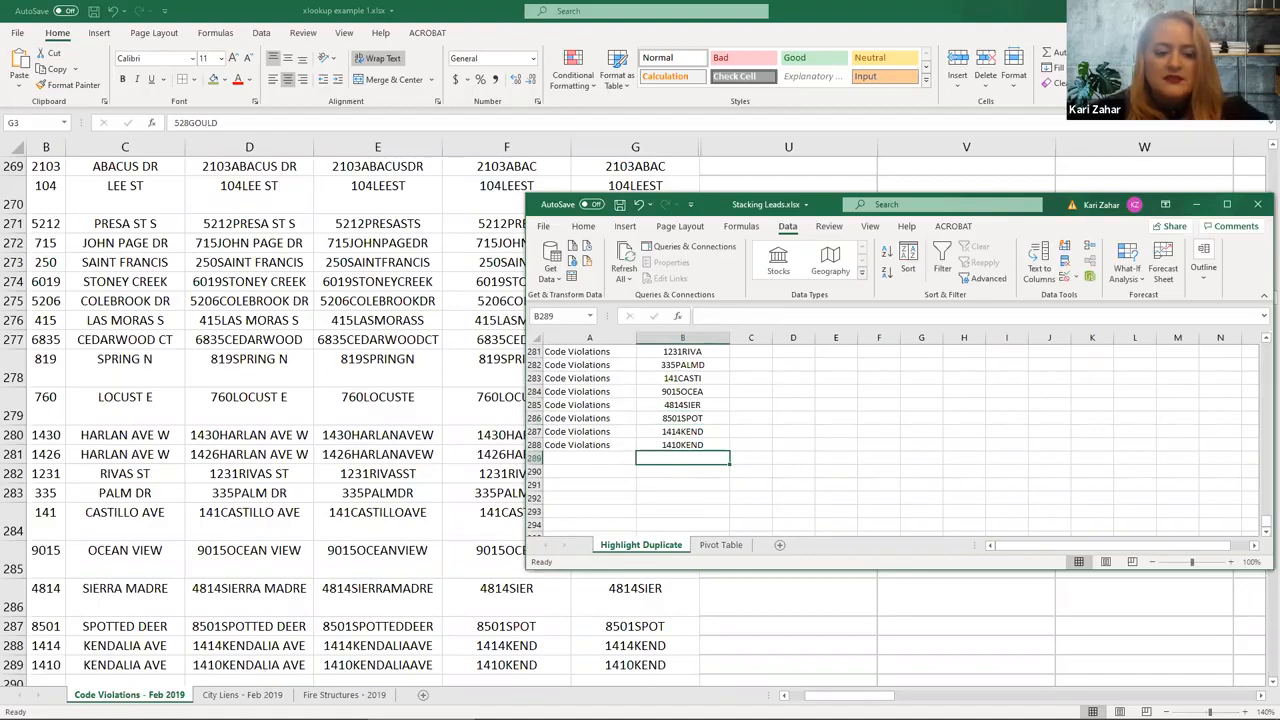
key(alt+Tab)
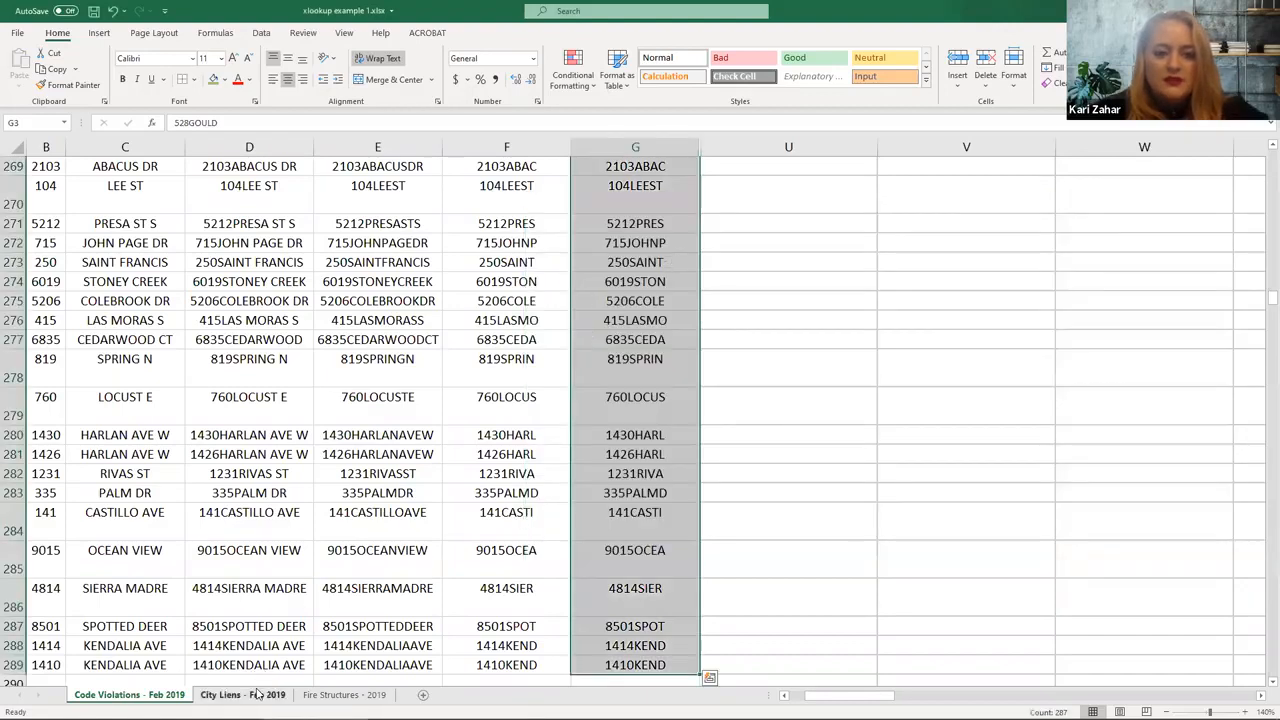
click(244, 694)
click(551, 259)
key(ctrl+shift+Down)
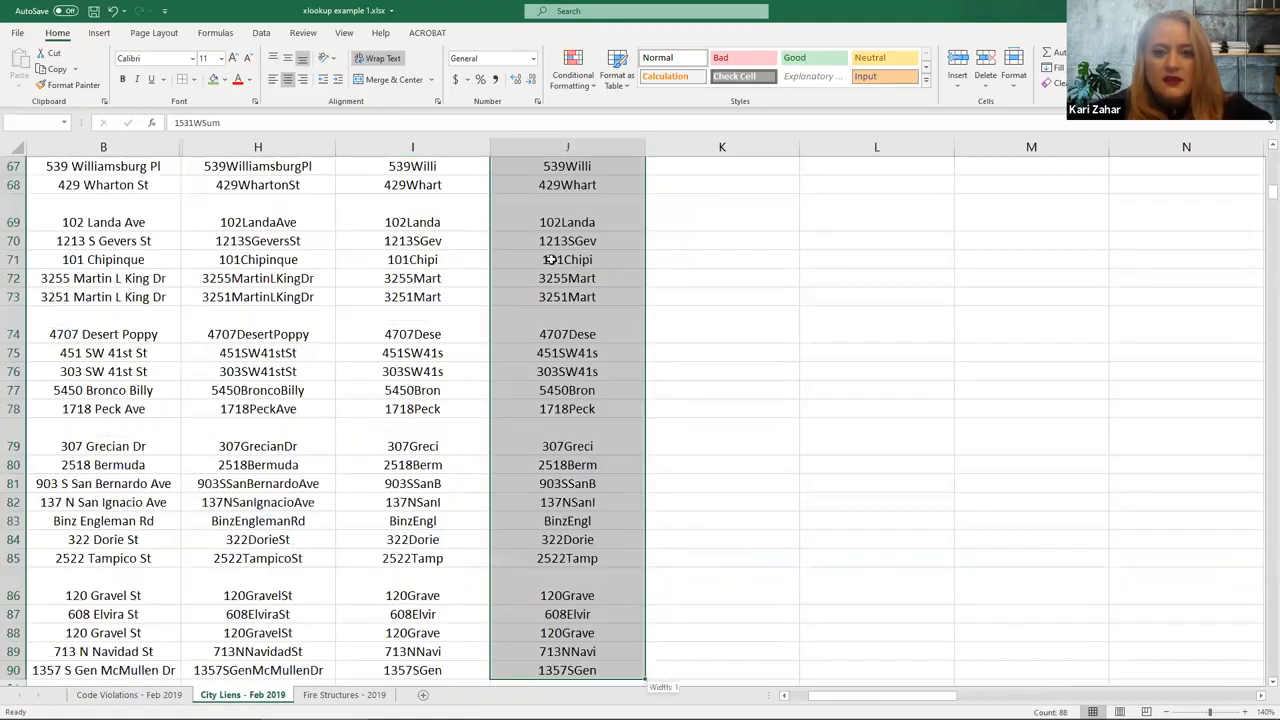
key(ctrl+c)
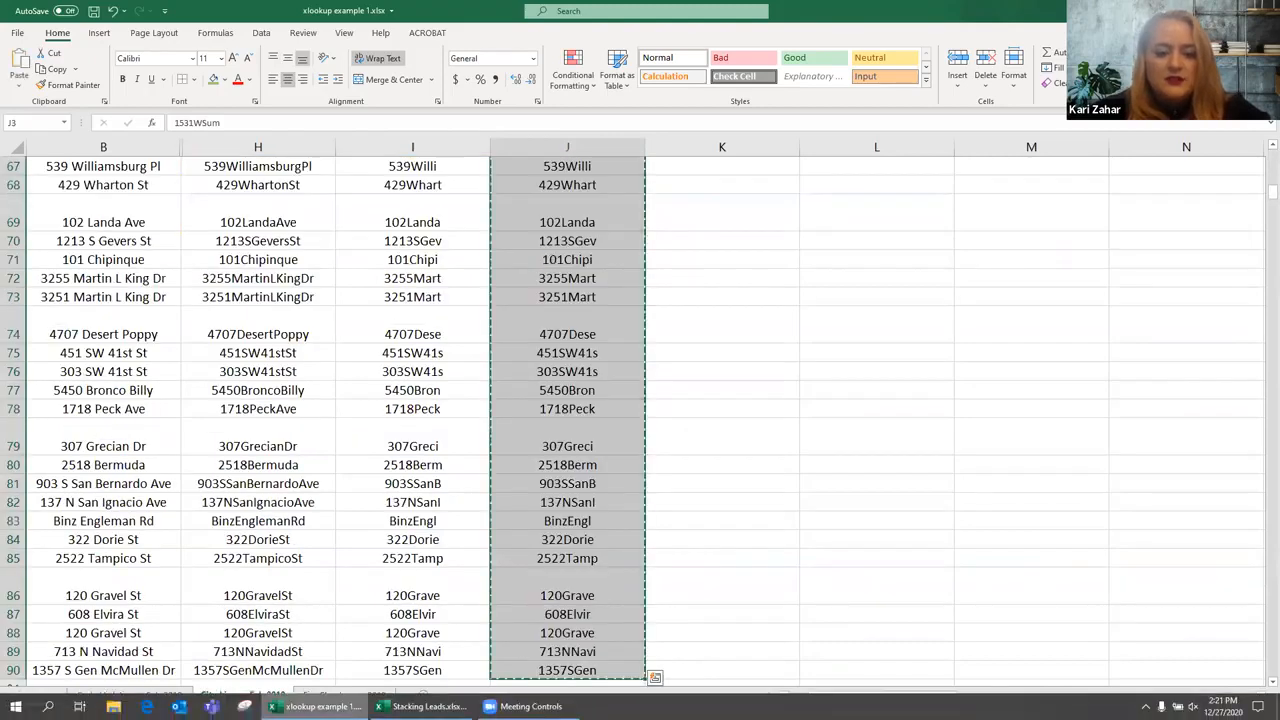
click(420, 706)
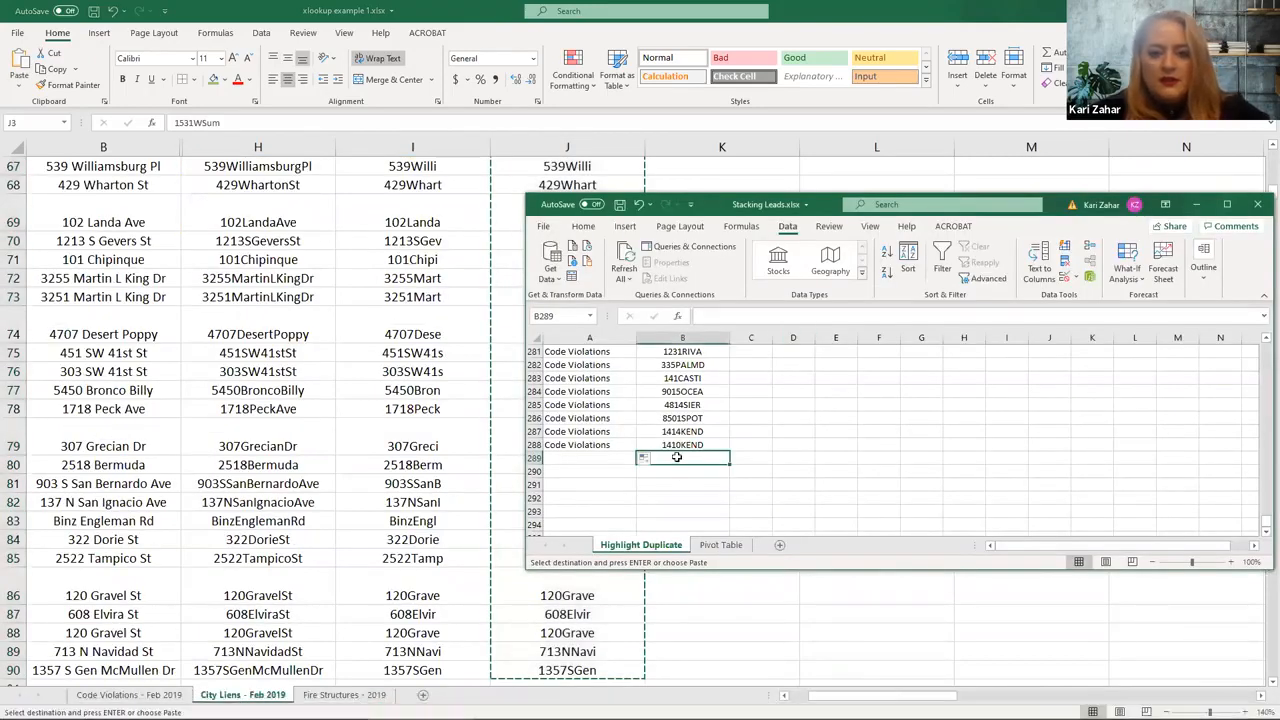
key(ctrl+v)
- Enter "City Liens" as the list name in A289 and fill it down beside the newly pasted addresses
click(594, 457)
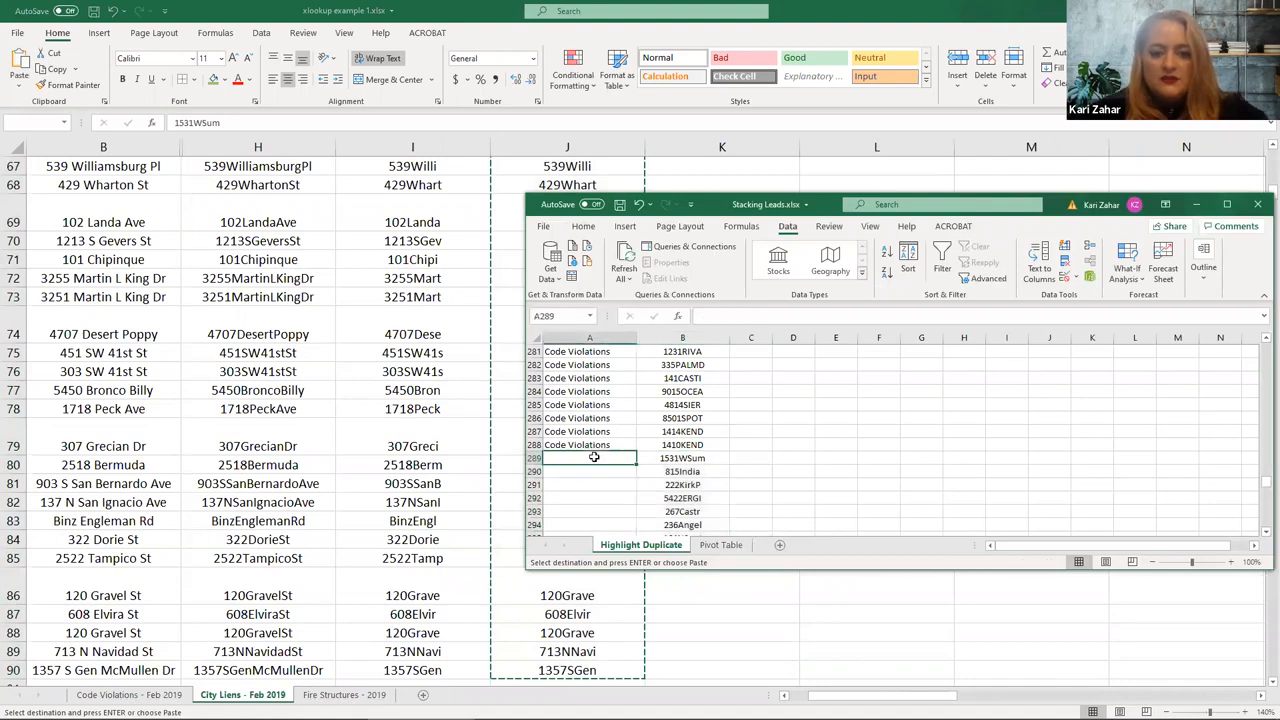
text(City Liens)
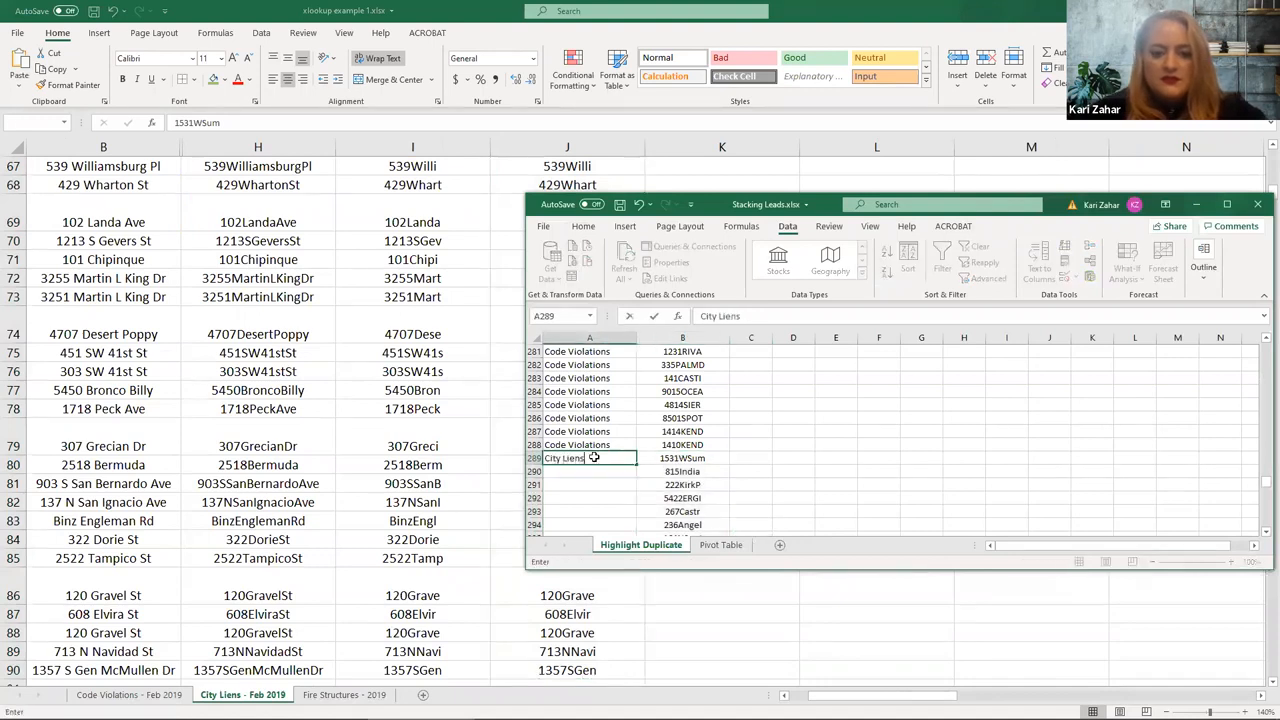
key(Return)
click(594, 457)
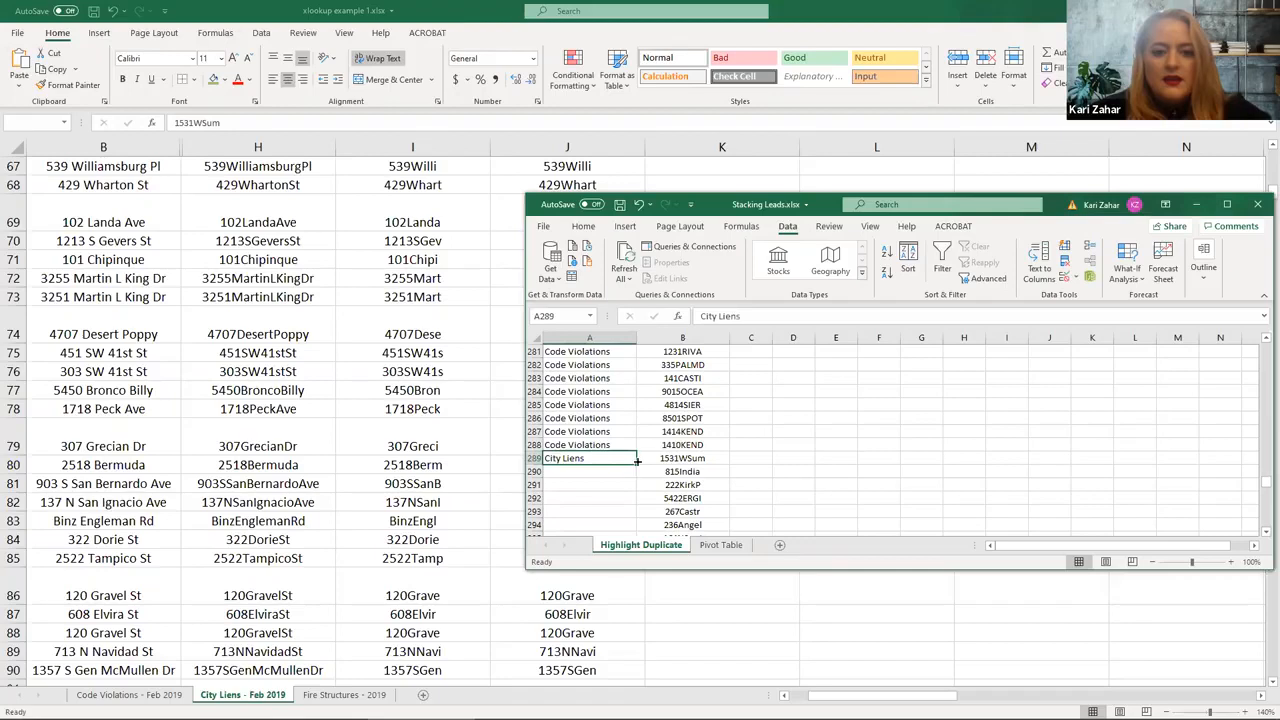
double_click(637, 464)
- Copy the Address (Values) entries from L3 down on the Fire Structures - 2019 sheet and append them at B377 of Stacking Leads.xlsx
click(610, 484)
key(Page_Down)
key(Page_Down)
key(Page_Down)
key(Page_Down)
key(Page_Down)
key(Page_Down)
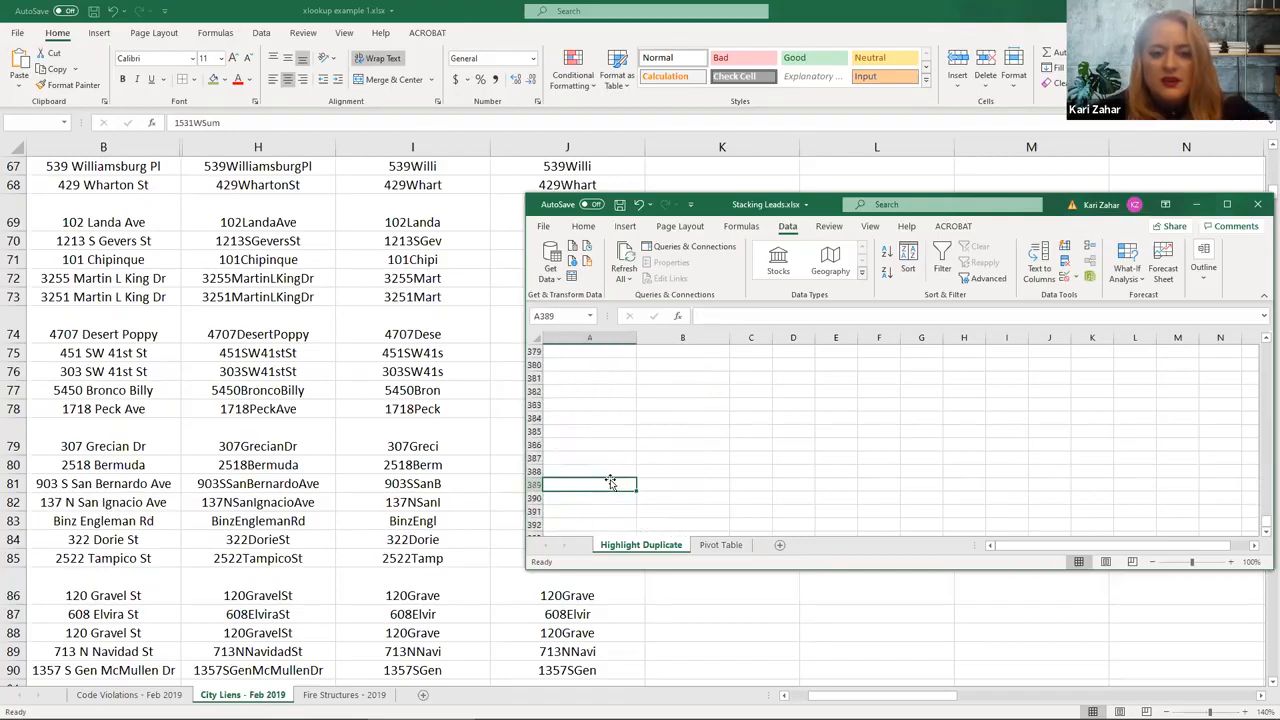
click(657, 510)
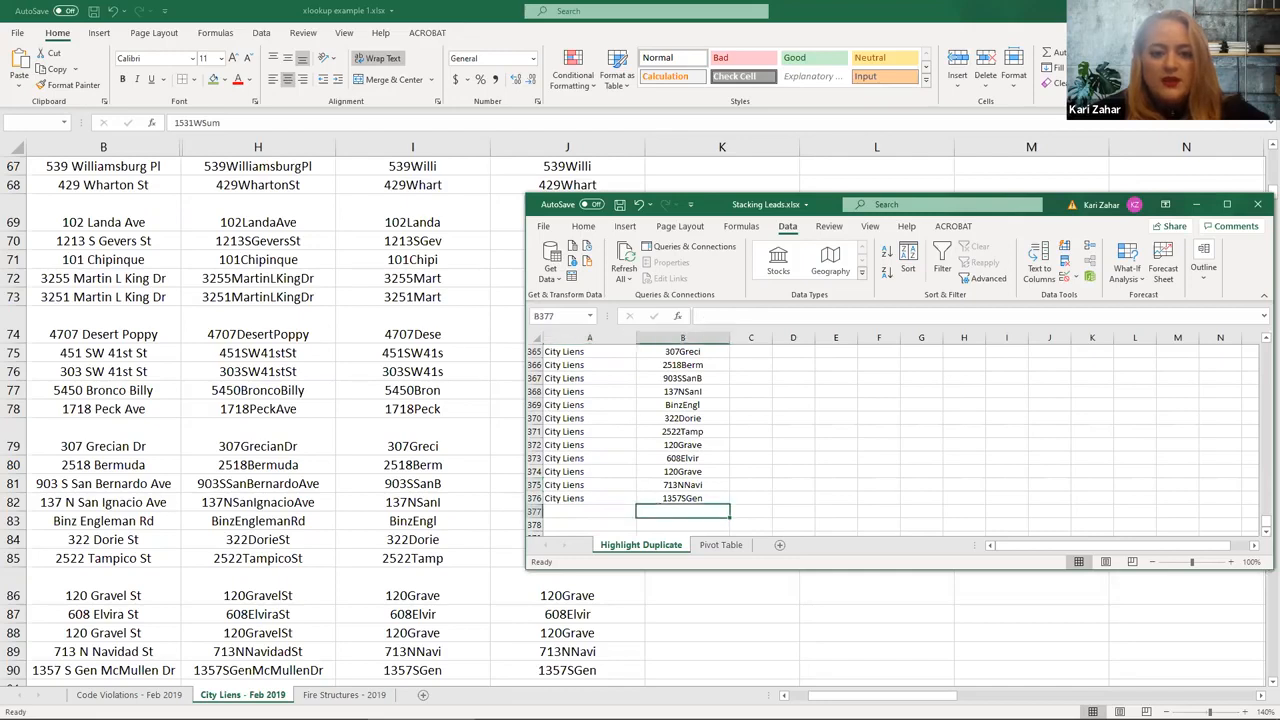
click(344, 695)
click(344, 695)
click(469, 366)
click(566, 247)
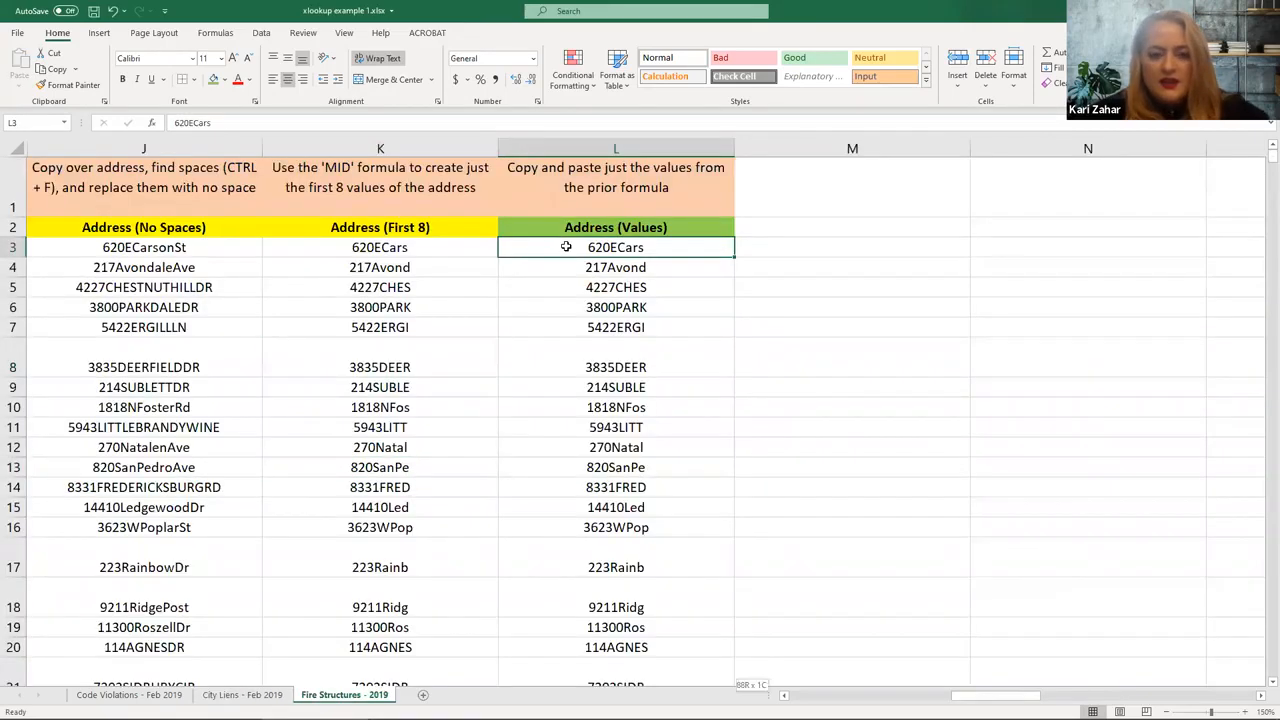
key(ctrl+shift+Down)
key(ctrl+c)
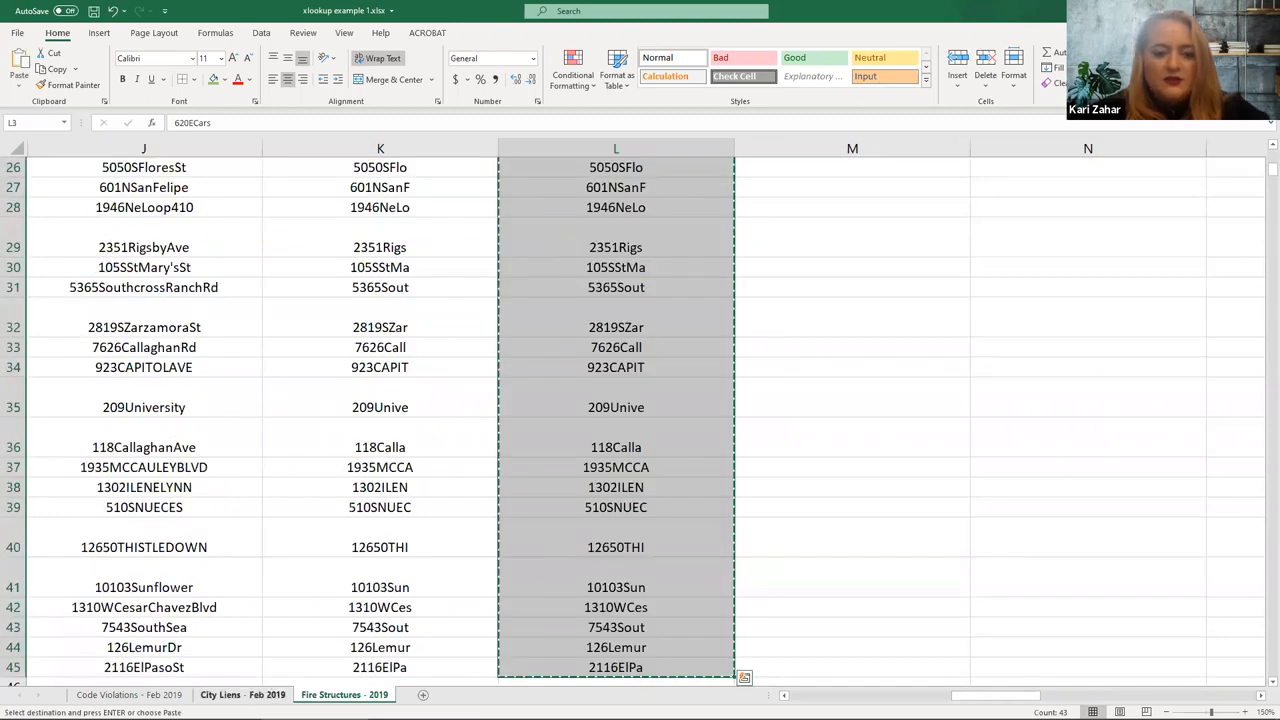
mouse_move(310, 716)
click(418, 704)
key(ctrl+v)
- Enter "Fire Structures" as the list name in A377, maximize the workbook and fill the name down beside the remaining addresses
click(573, 510)
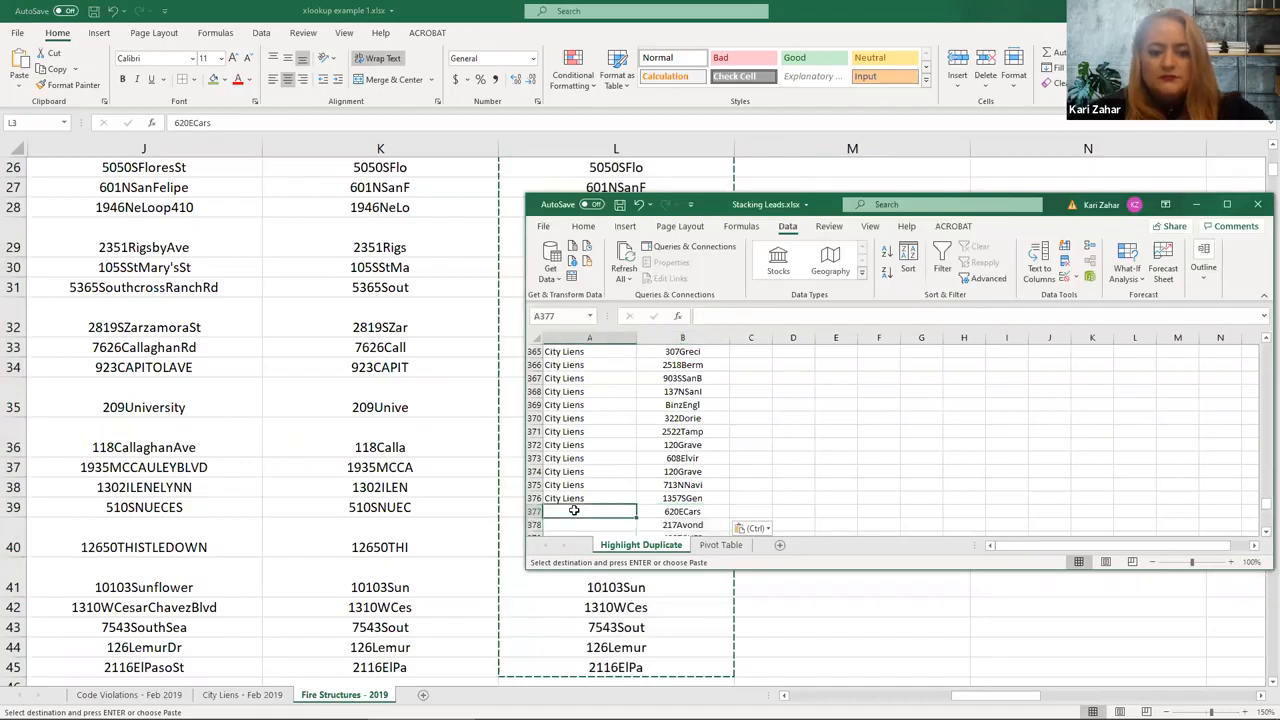
text(Fire Structures)
key(Return)
key(Up)
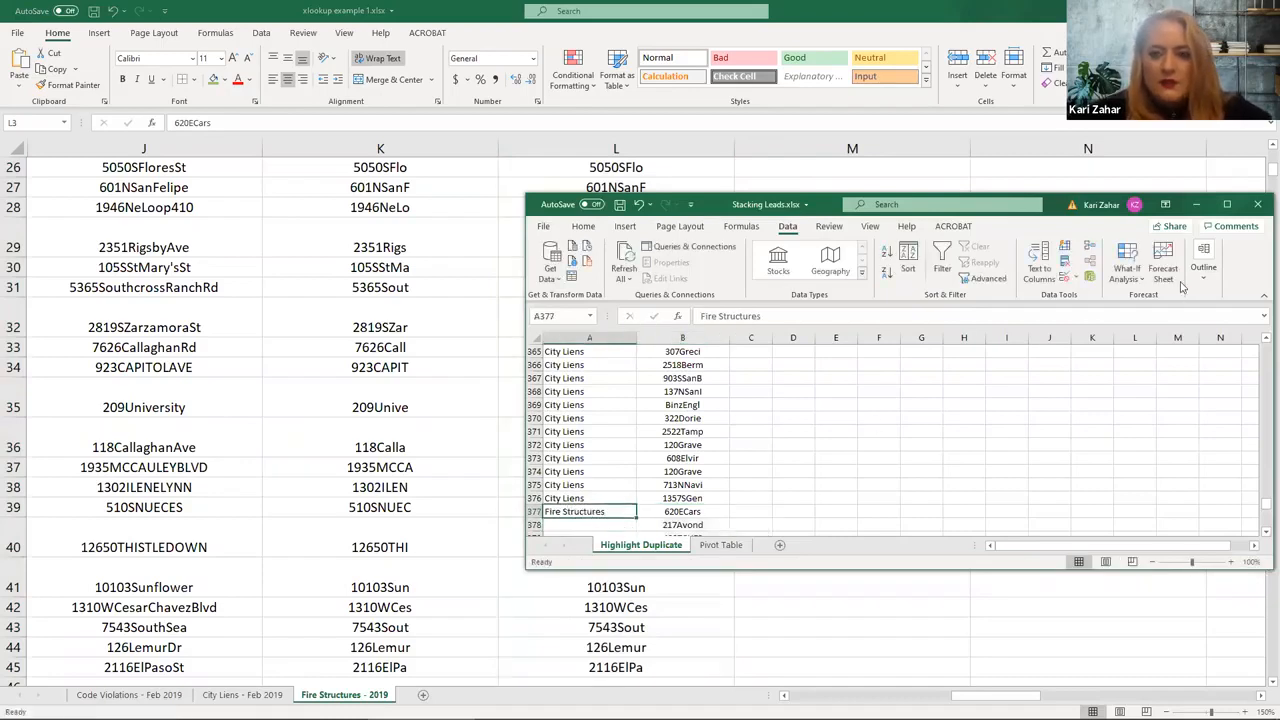
click(1227, 204)
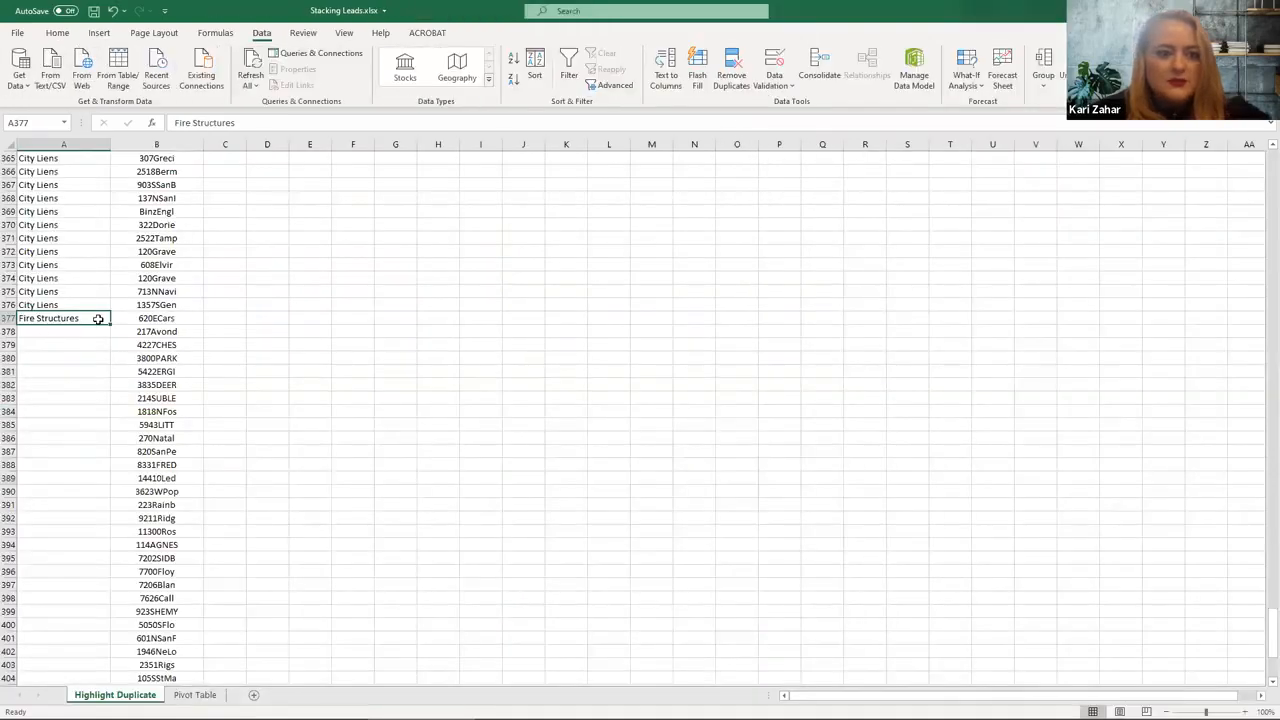
double_click(110, 323)
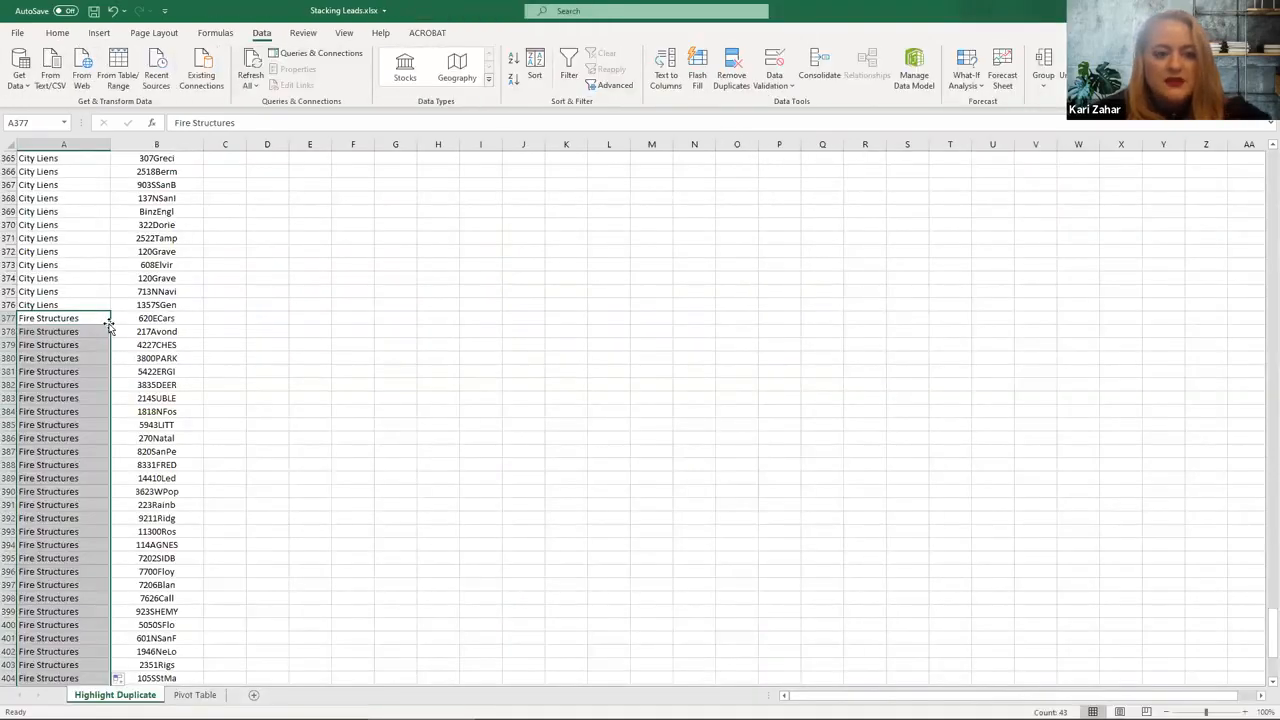
- Turn on filters for the header row with List Name and Address
click(85, 277)
scroll(85, 277, up, 20)
click(85, 277)
key(Page_Up)
key(Page_Up)
key(Page_Up)
key(Page_Up)
key(Page_Up)
key(Page_Up)
key(Page_Up)
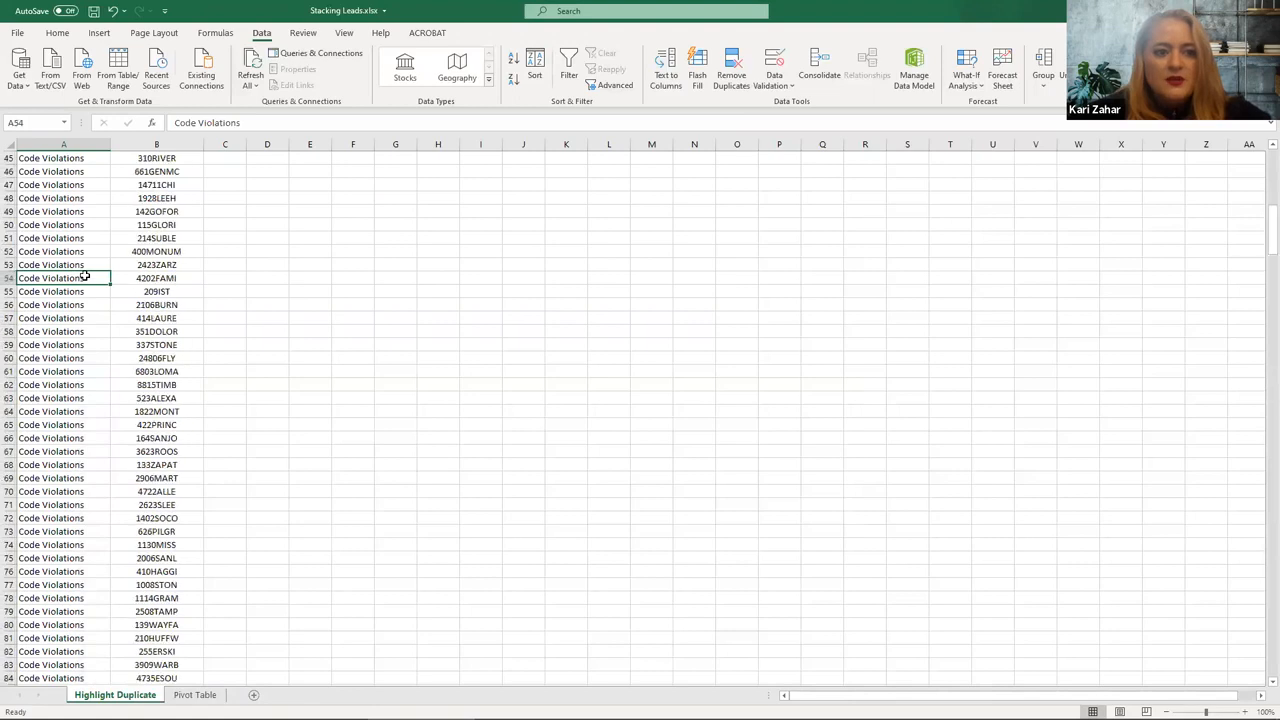
click(8, 158)
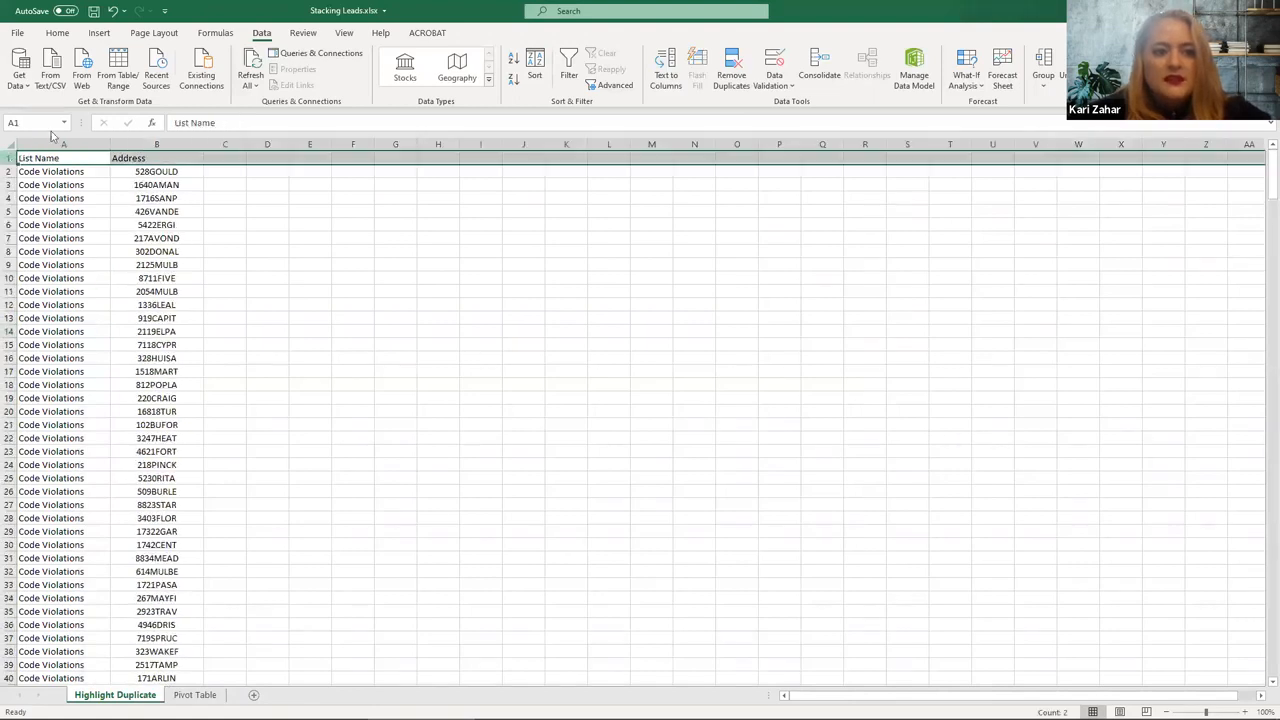
click(567, 68)
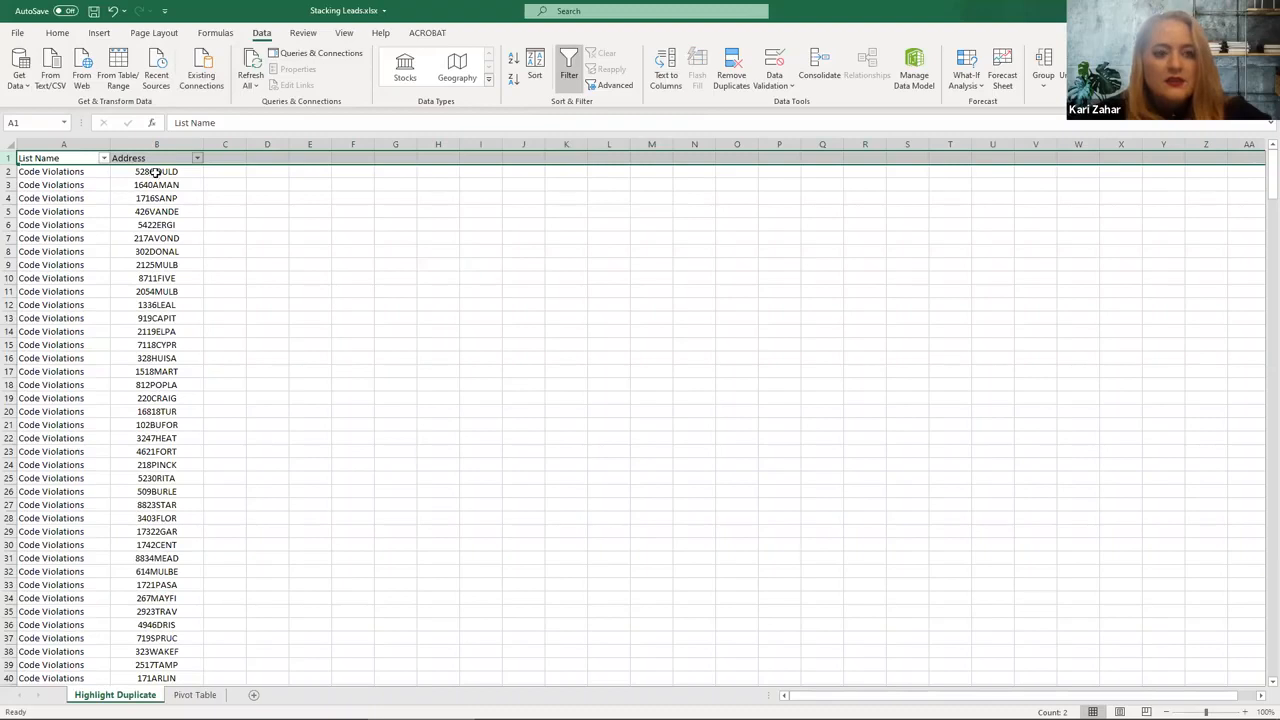
- Copy the whole Highlight Duplicate sheet and paste it at A1 of the Pivot Table sheet
click(197, 160)
click(394, 383)
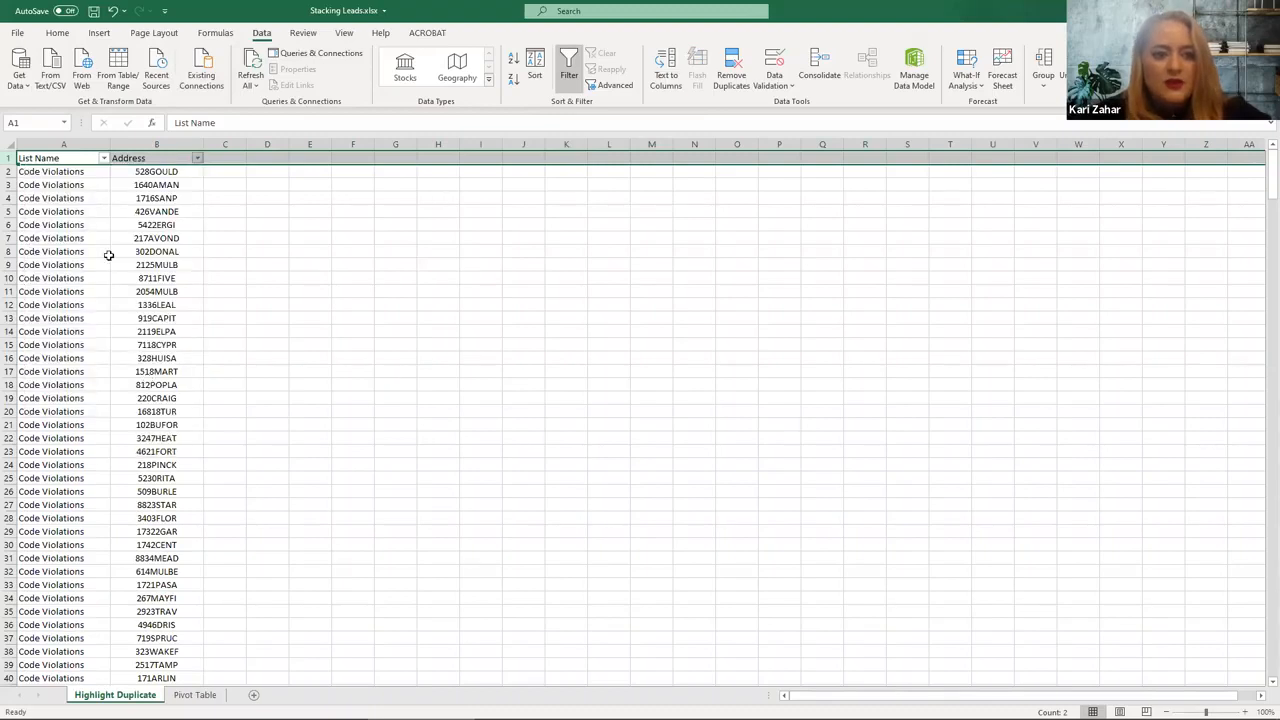
click(11, 147)
key(ctrl+c)
click(195, 694)
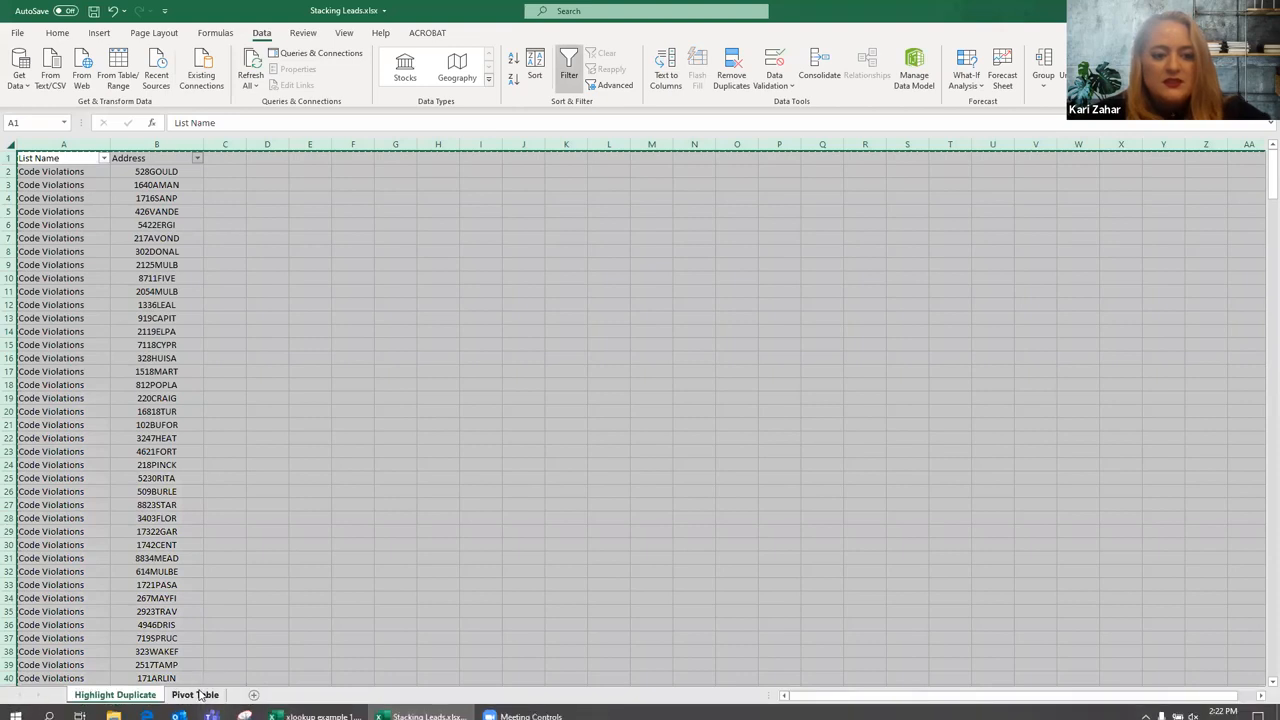
click(33, 158)
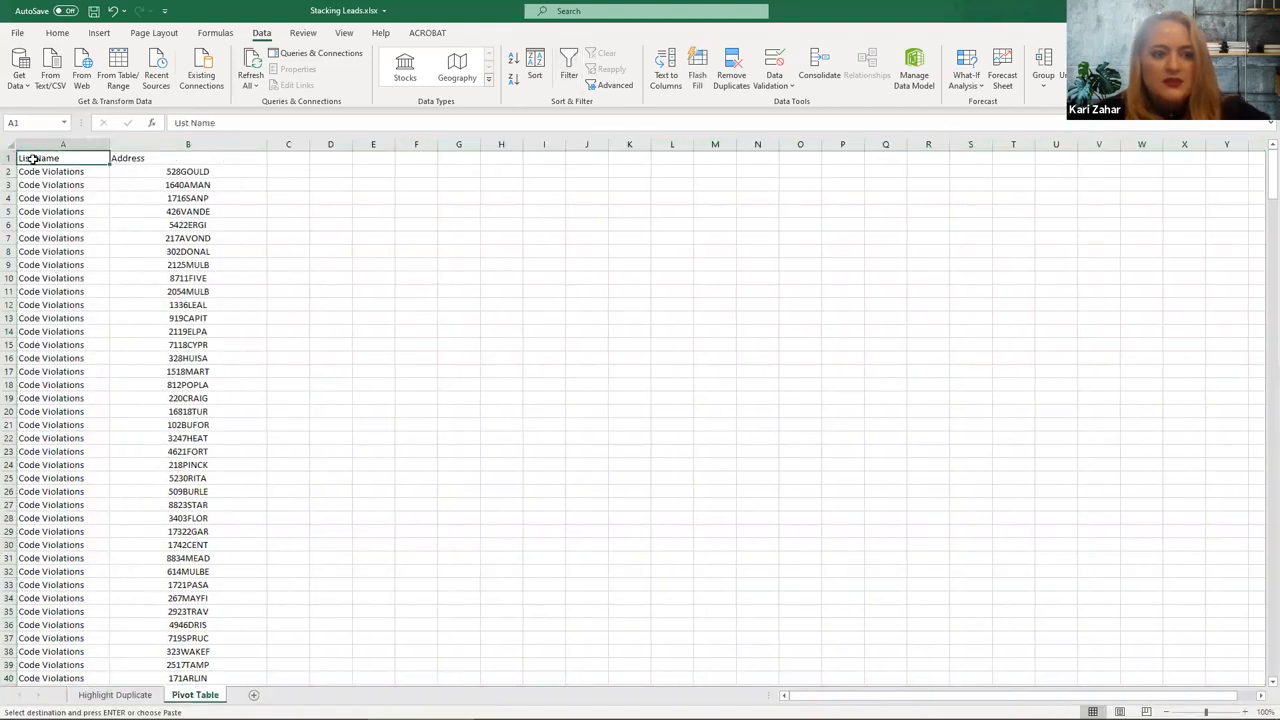
key(ctrl+v)
click(58, 345)
- Sort the Highlight Duplicate list by Address from A to Z
click(115, 694)
click(33, 209)
key(Escape)
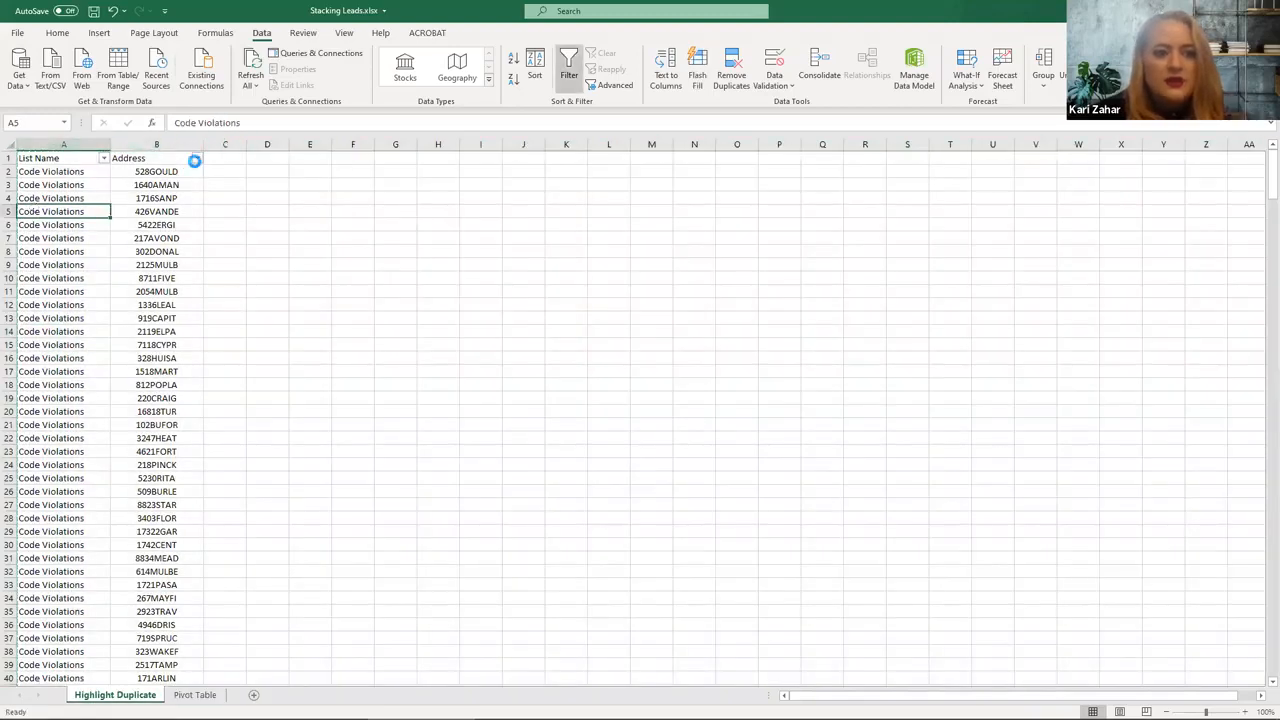
click(197, 158)
click(119, 177)
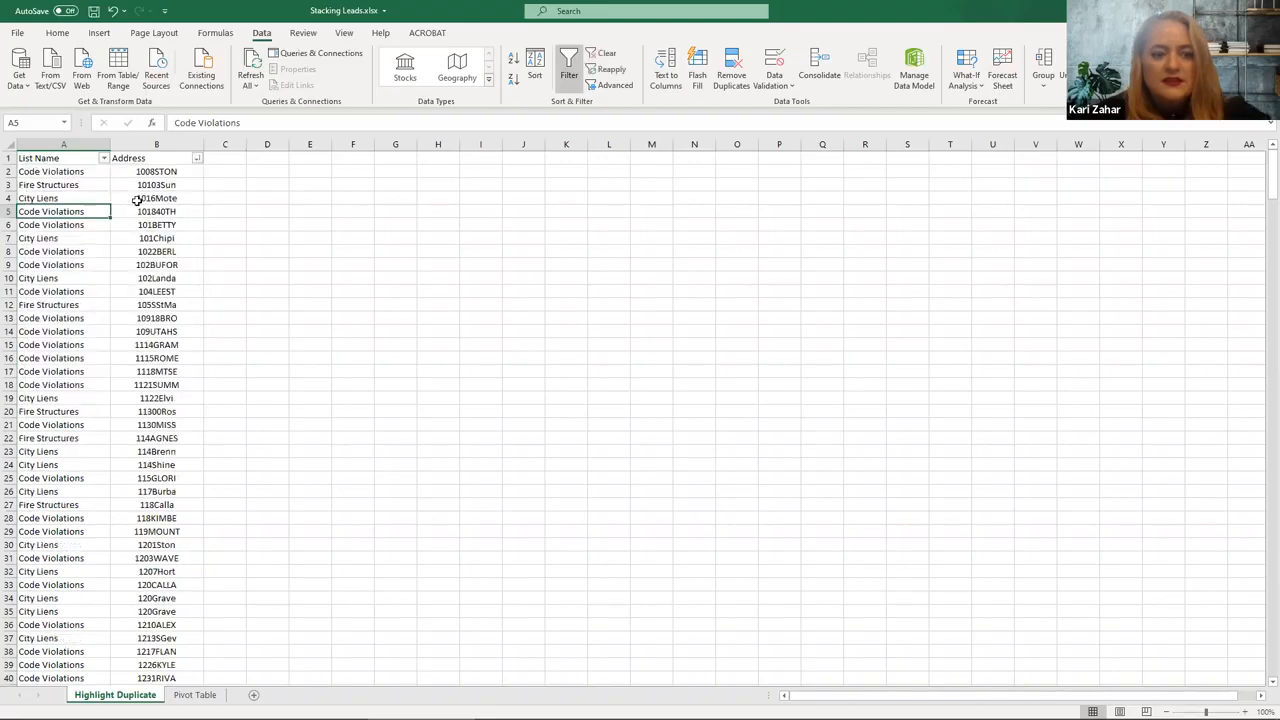
click(156, 218)
click(157, 172)
drag(157, 172, 158, 238)
click(157, 185)
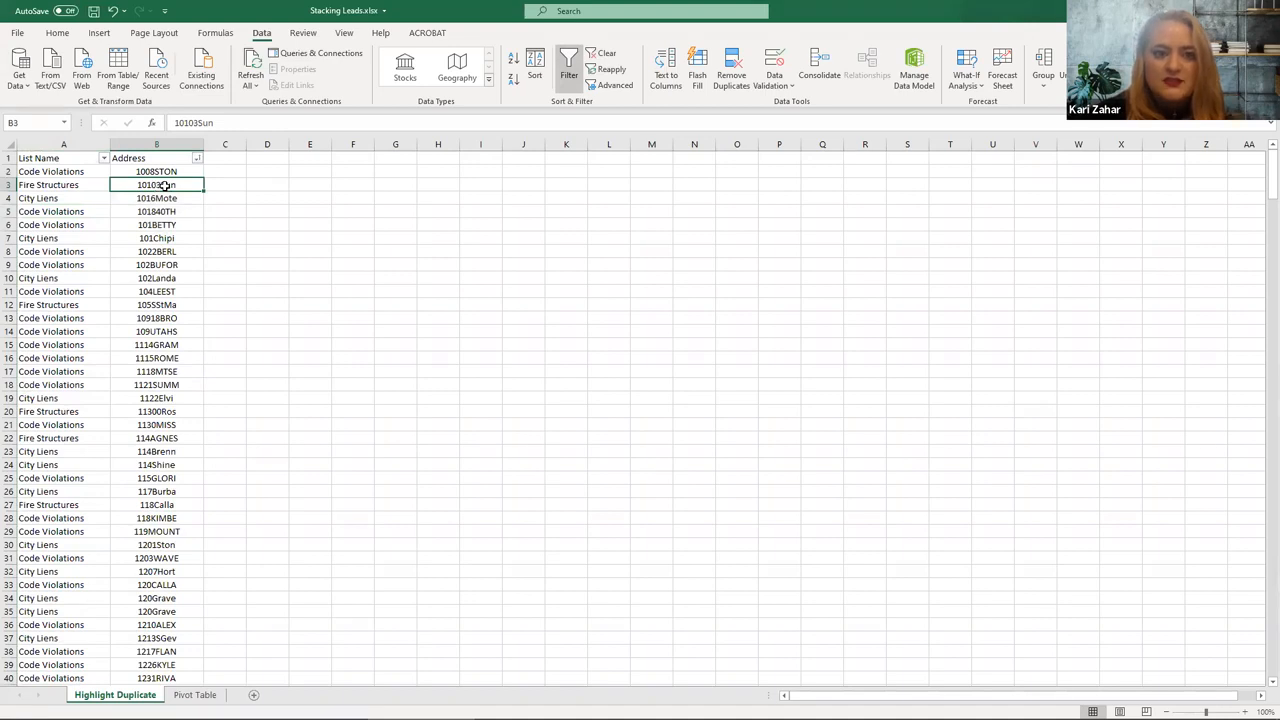
- Highlight duplicate values in the Address column with Light Red Fill with Dark Red Text using conditional formatting
click(57, 33)
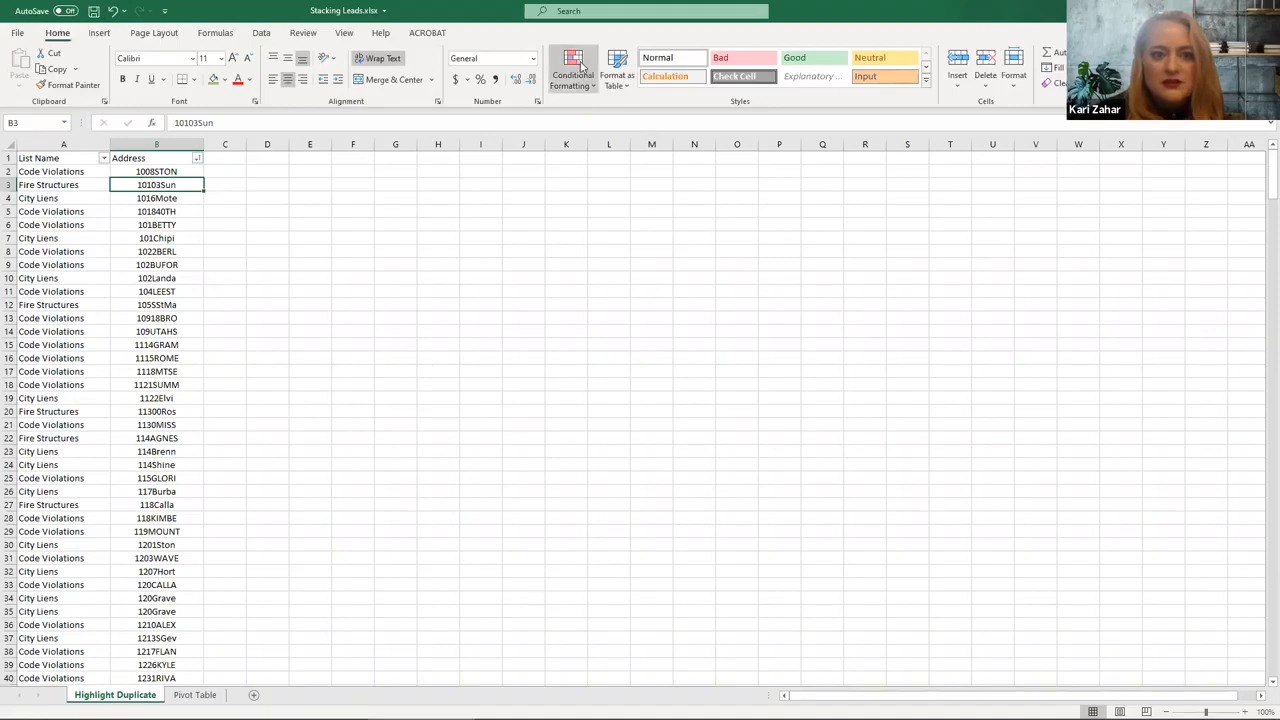
click(169, 143)
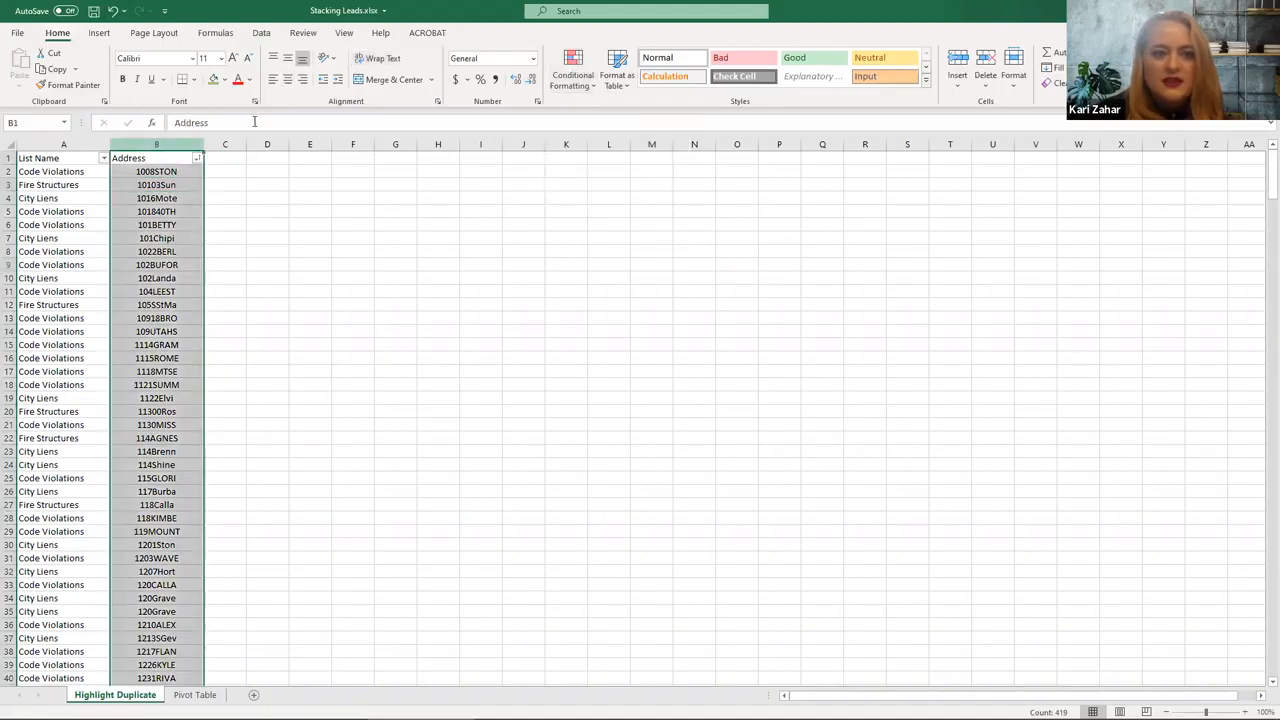
click(583, 64)
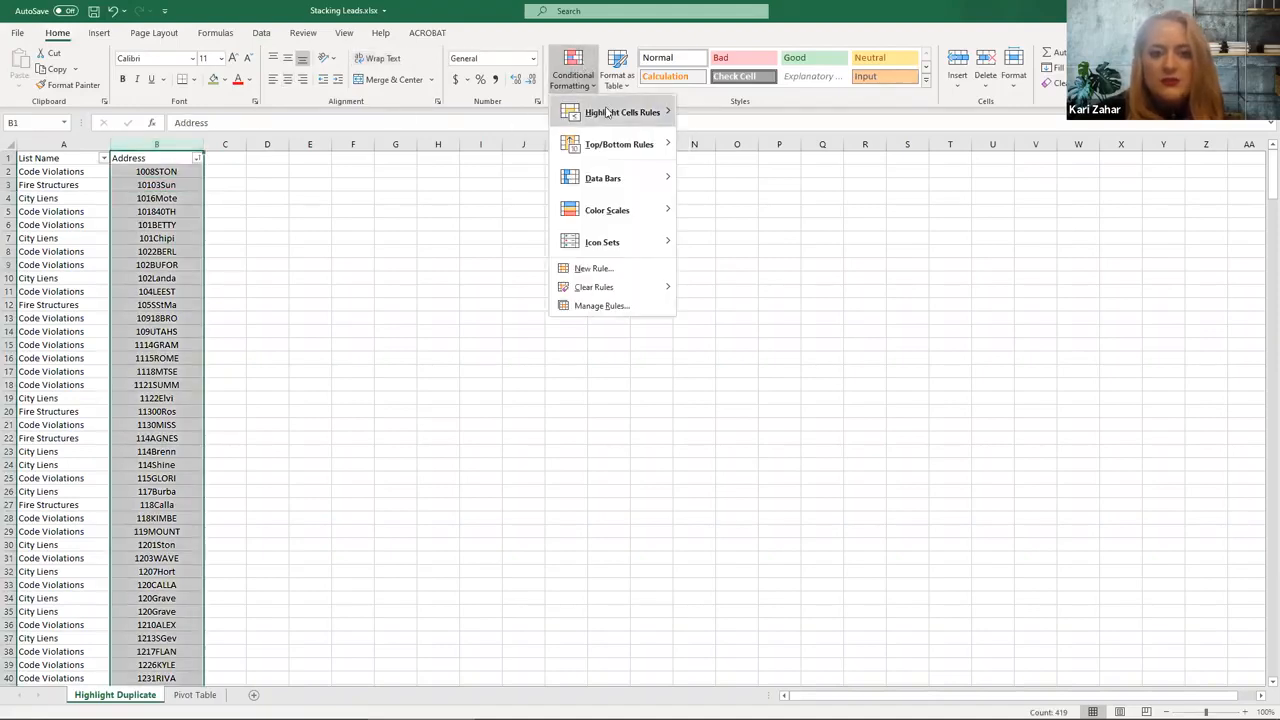
mouse_move(609, 113)
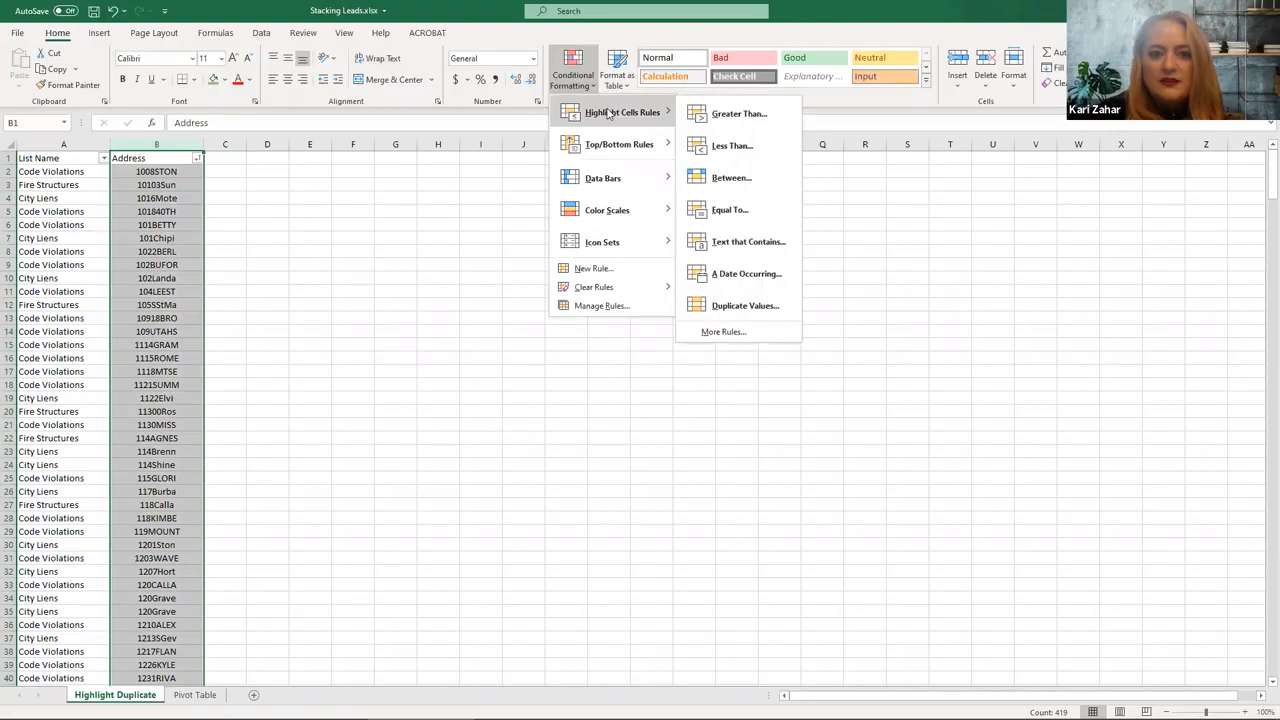
click(722, 303)
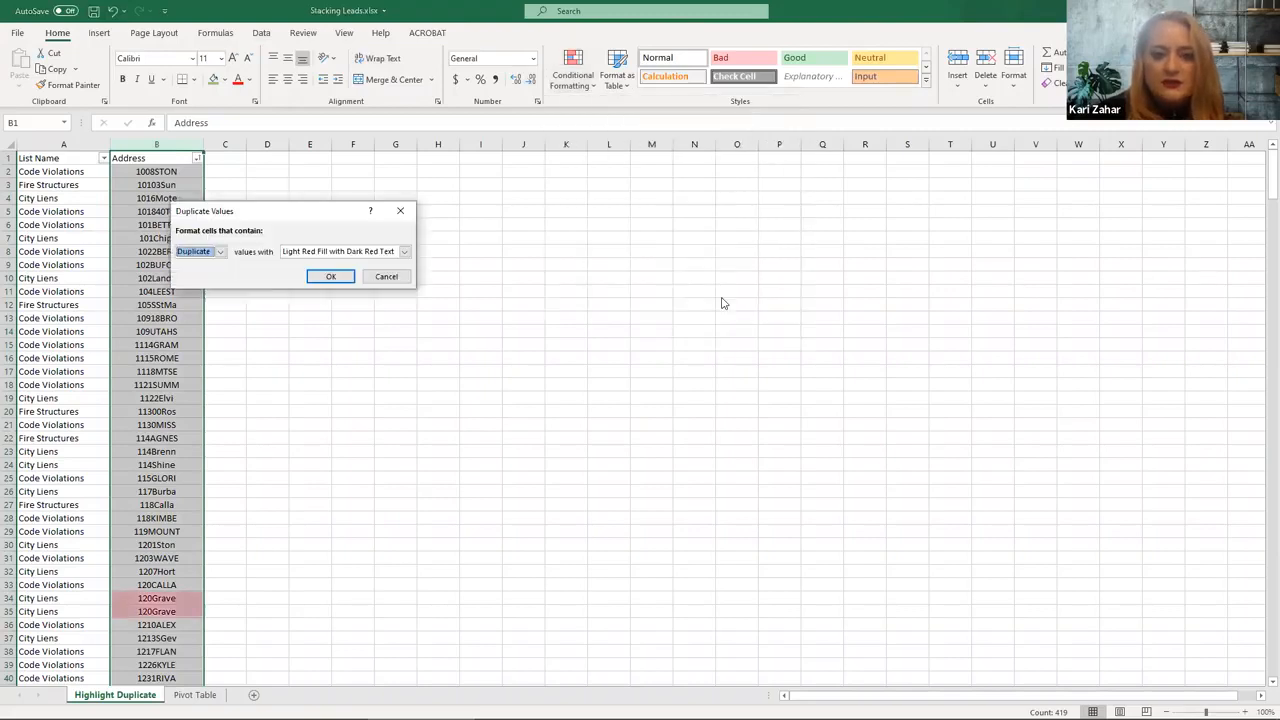
click(331, 277)
click(166, 228)
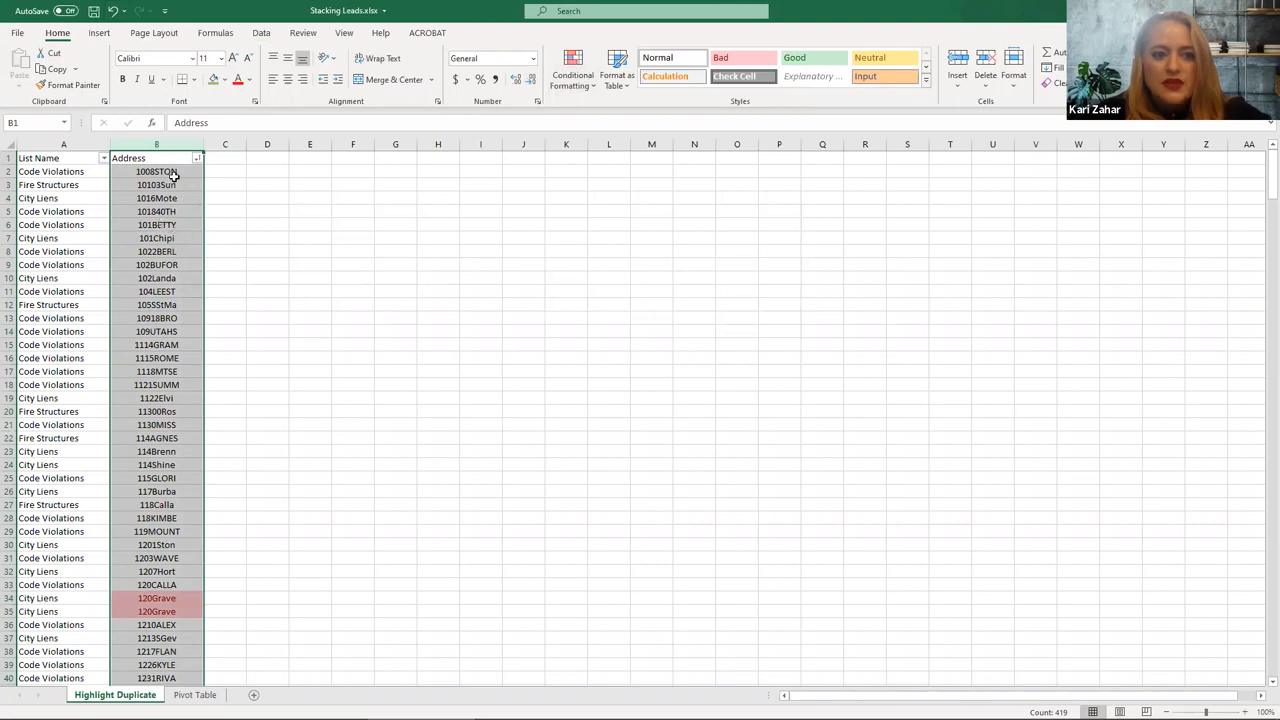
- Filter the Address column by the light red cell color so only duplicate addresses are listed
click(197, 158)
mouse_move(139, 264)
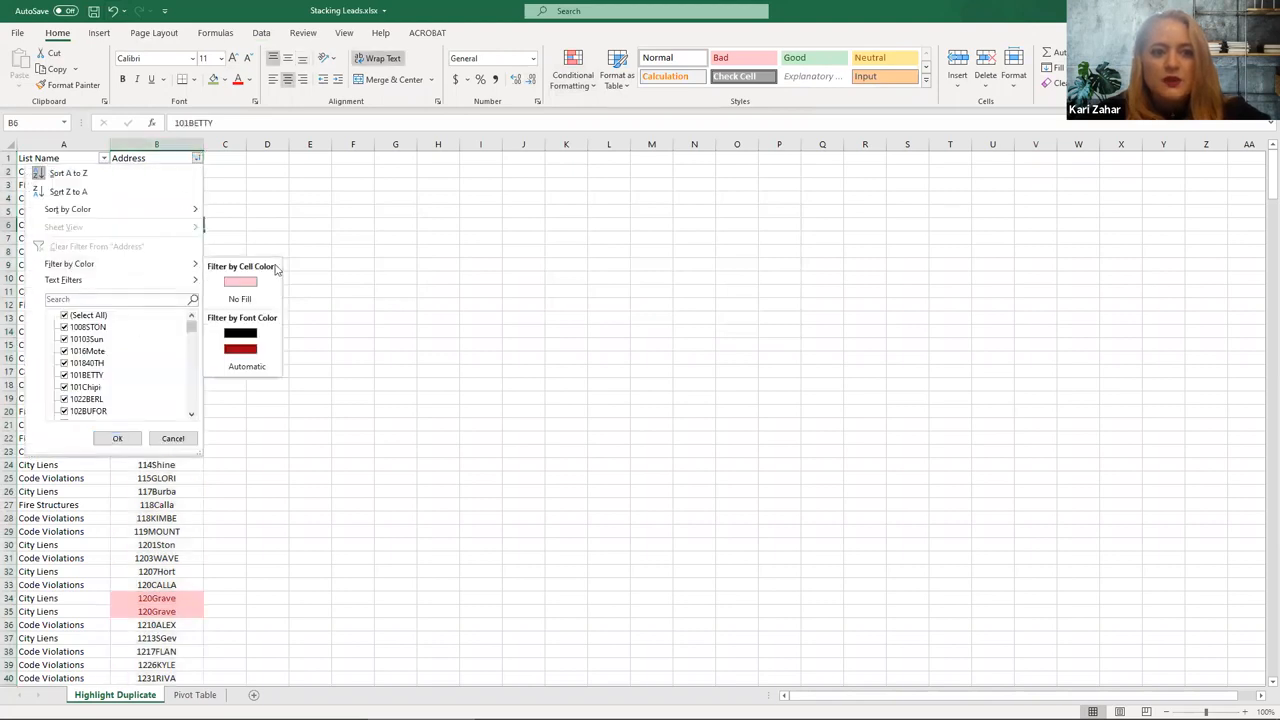
click(262, 287)
click(167, 264)
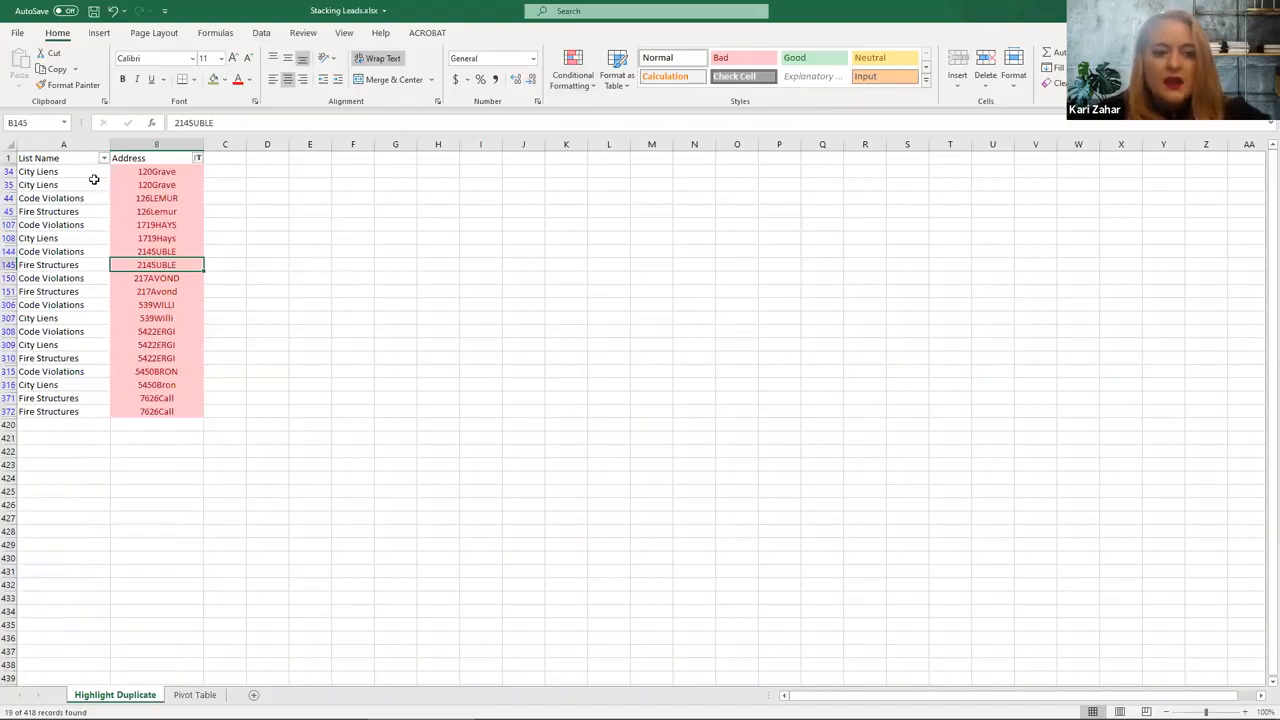
- Examine which list names each duplicate address belongs to, including rows 34 to 35 and 308 to 310
drag(89, 172, 141, 183)
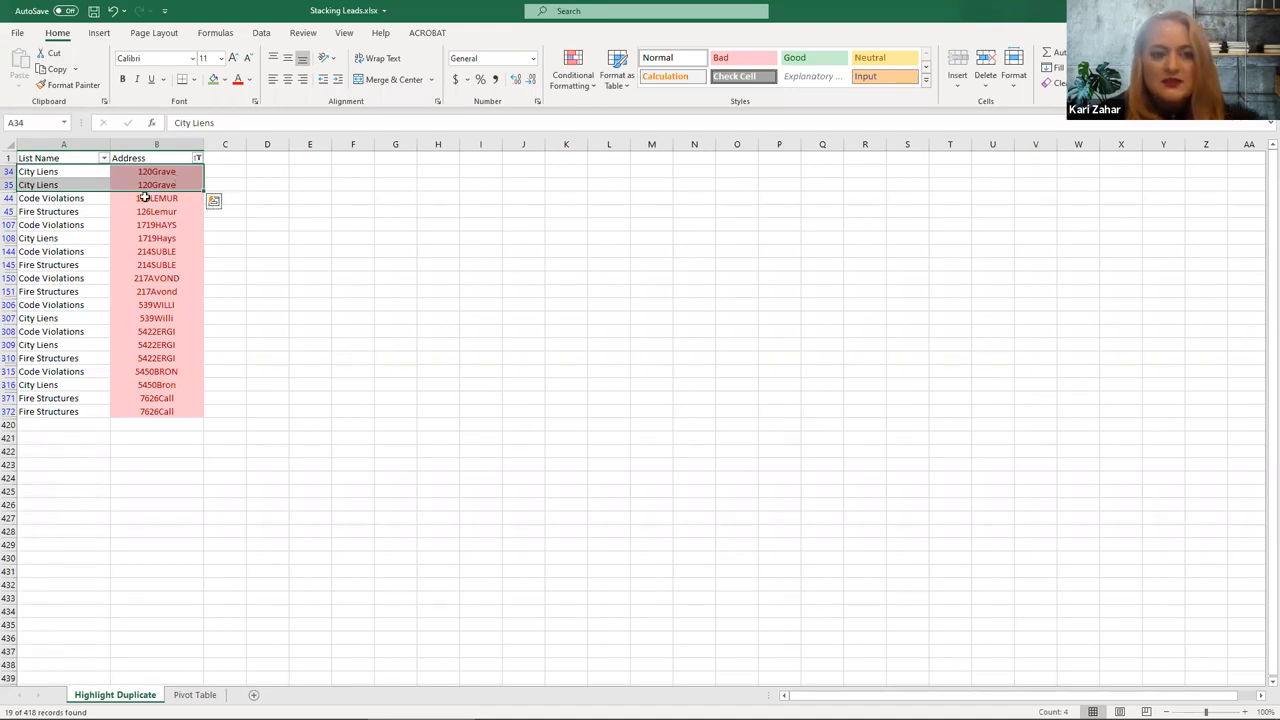
click(58, 224)
click(292, 318)
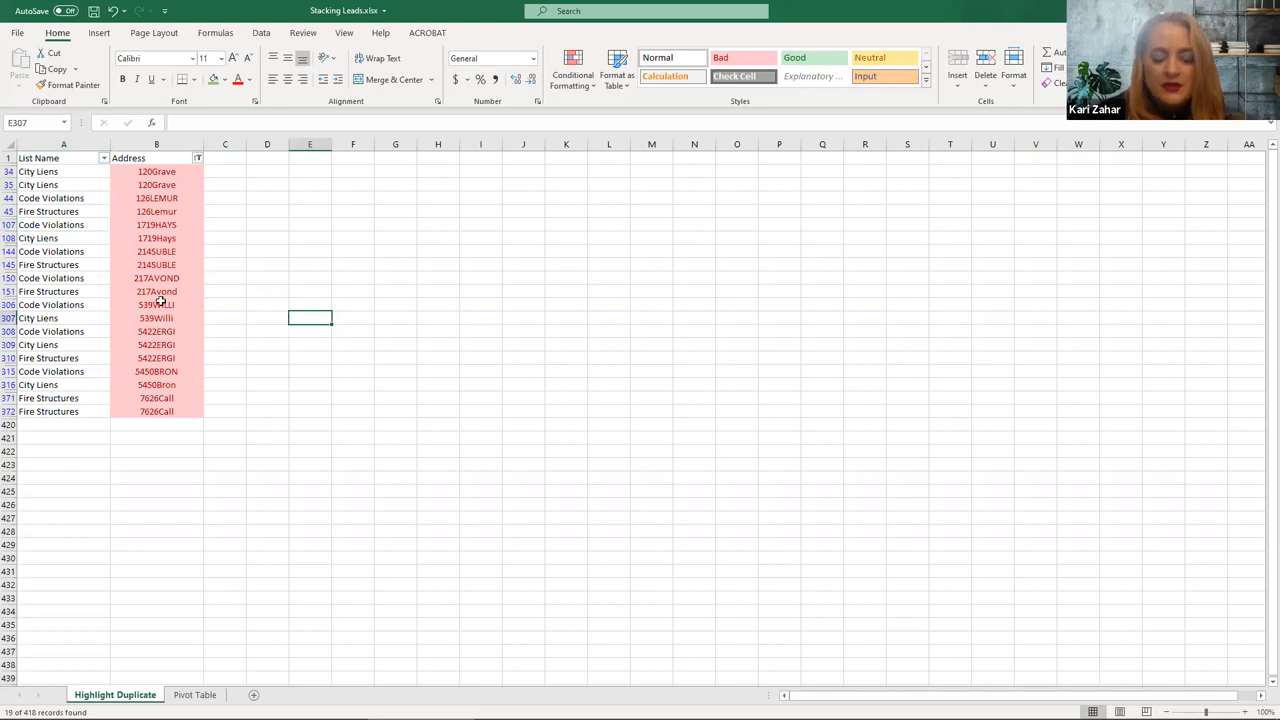
drag(167, 332, 166, 355)
drag(93, 333, 172, 350)
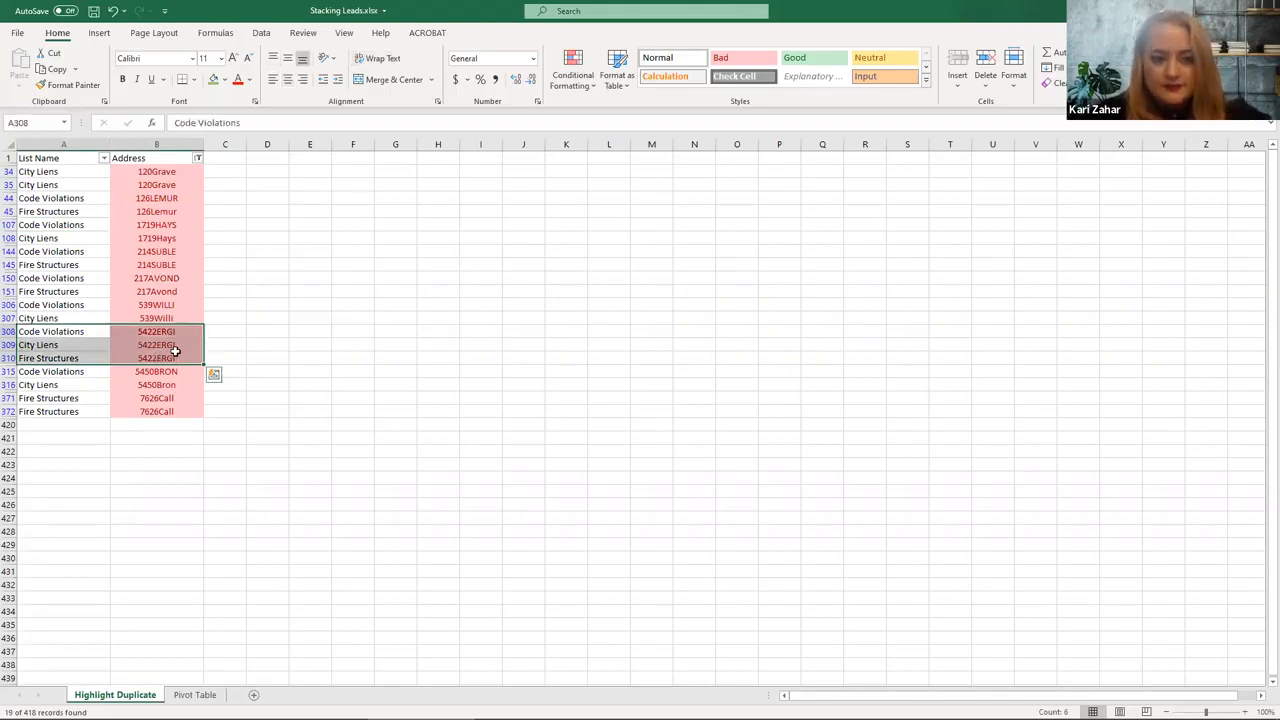
click(230, 341)
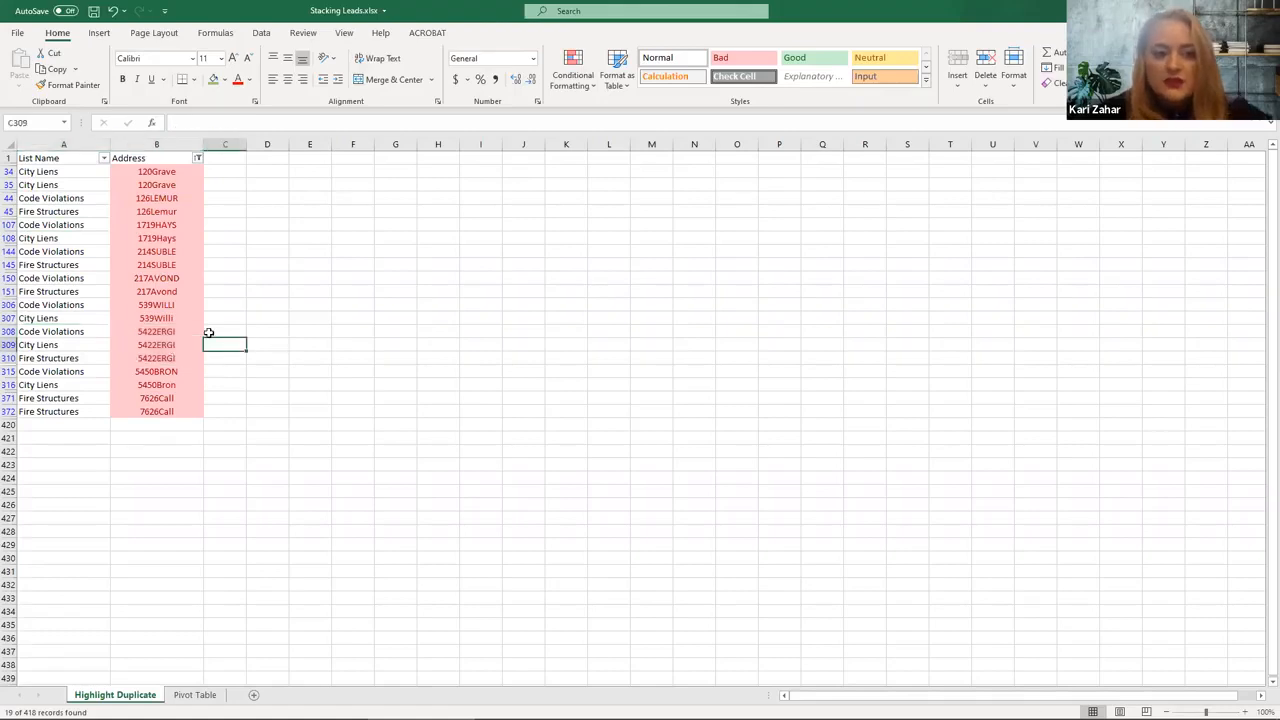
click(320, 530)
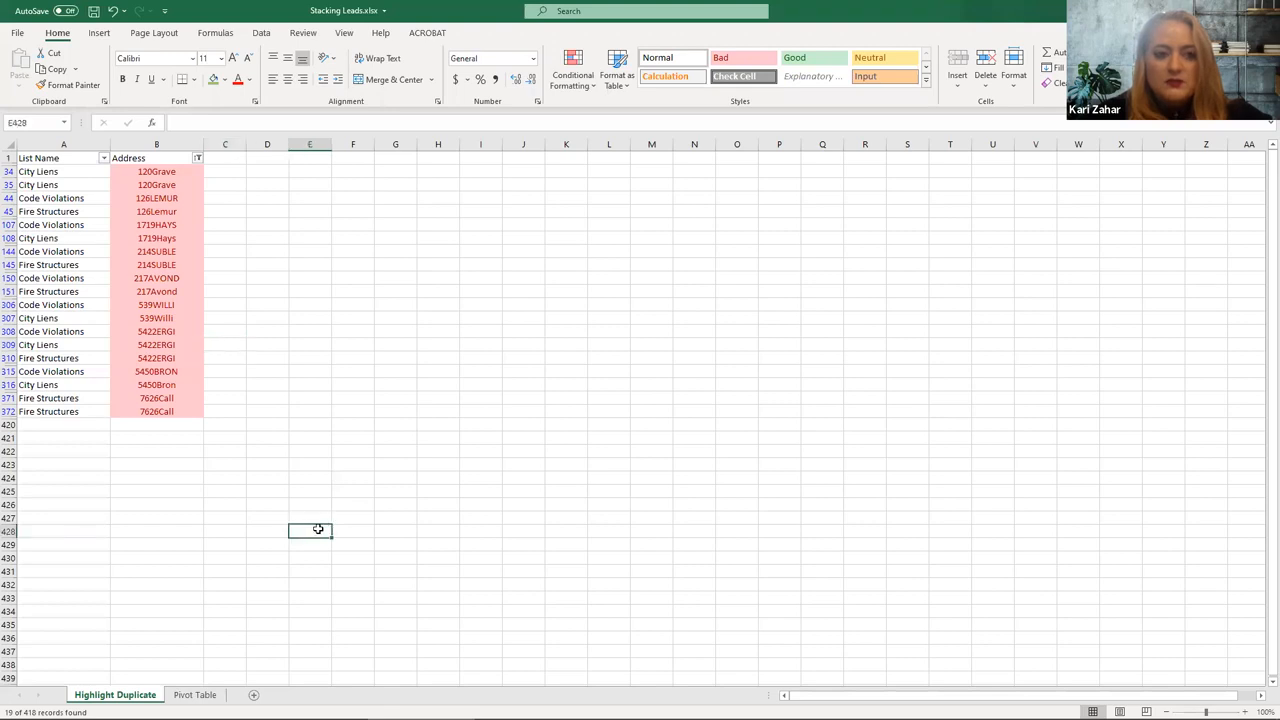
- Create a PivotTable on a new worksheet from columns A and B of the Pivot Table sheet
click(195, 695)
click(200, 403)
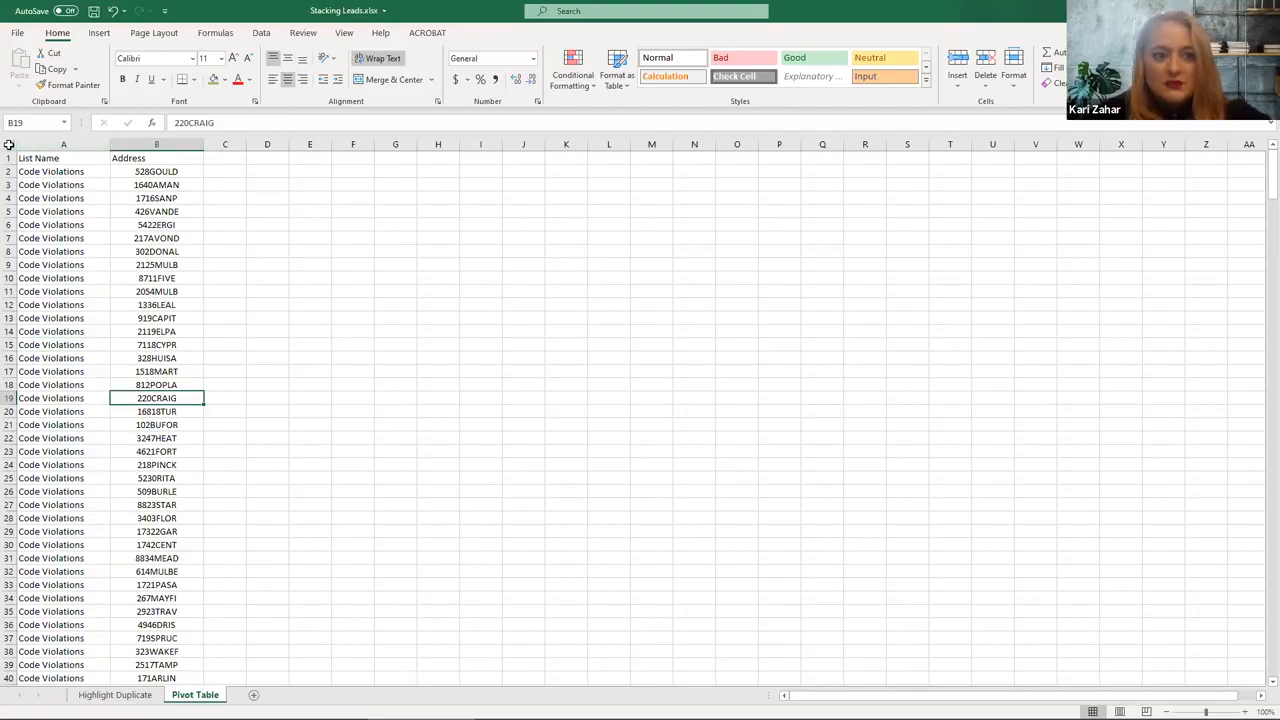
click(8, 145)
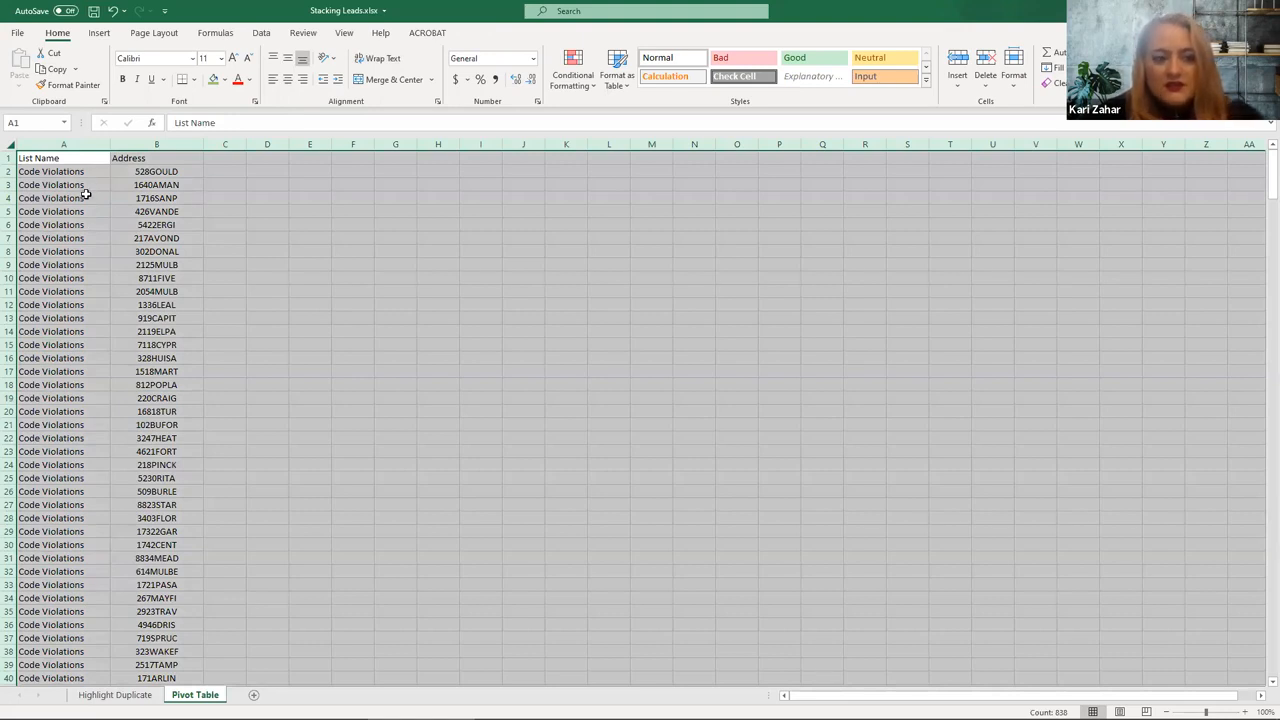
drag(64, 143, 136, 142)
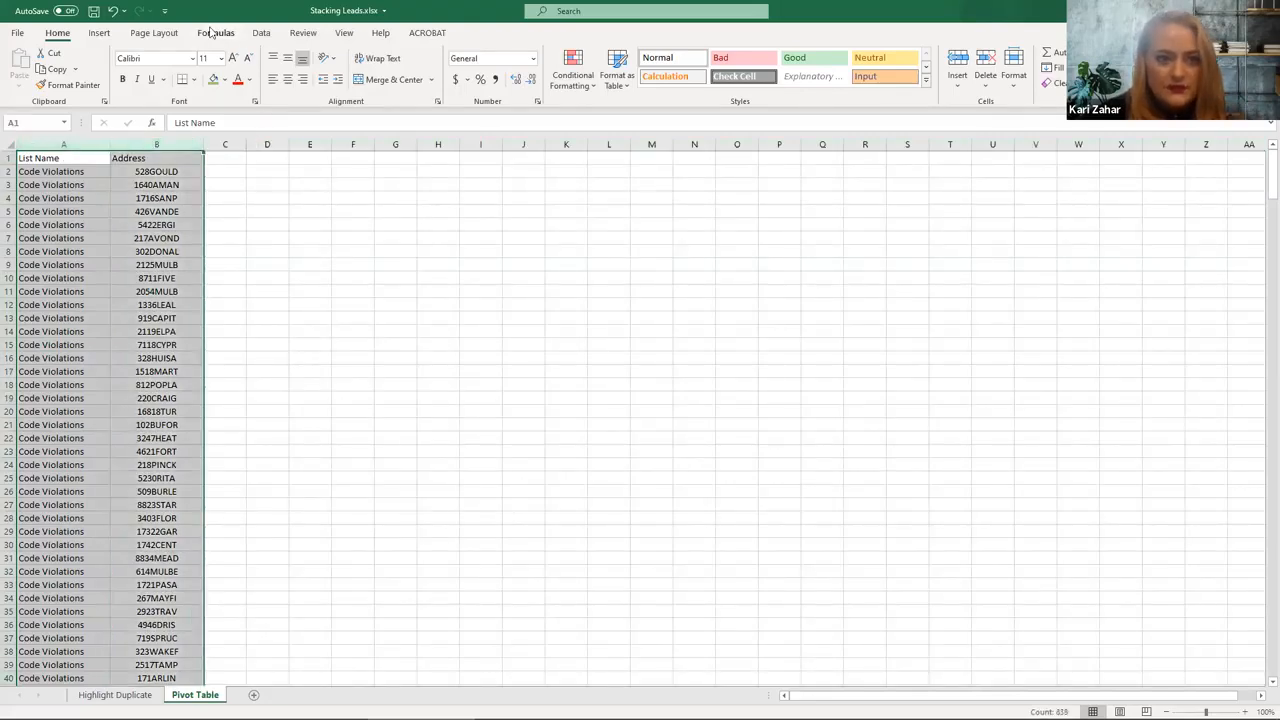
click(100, 33)
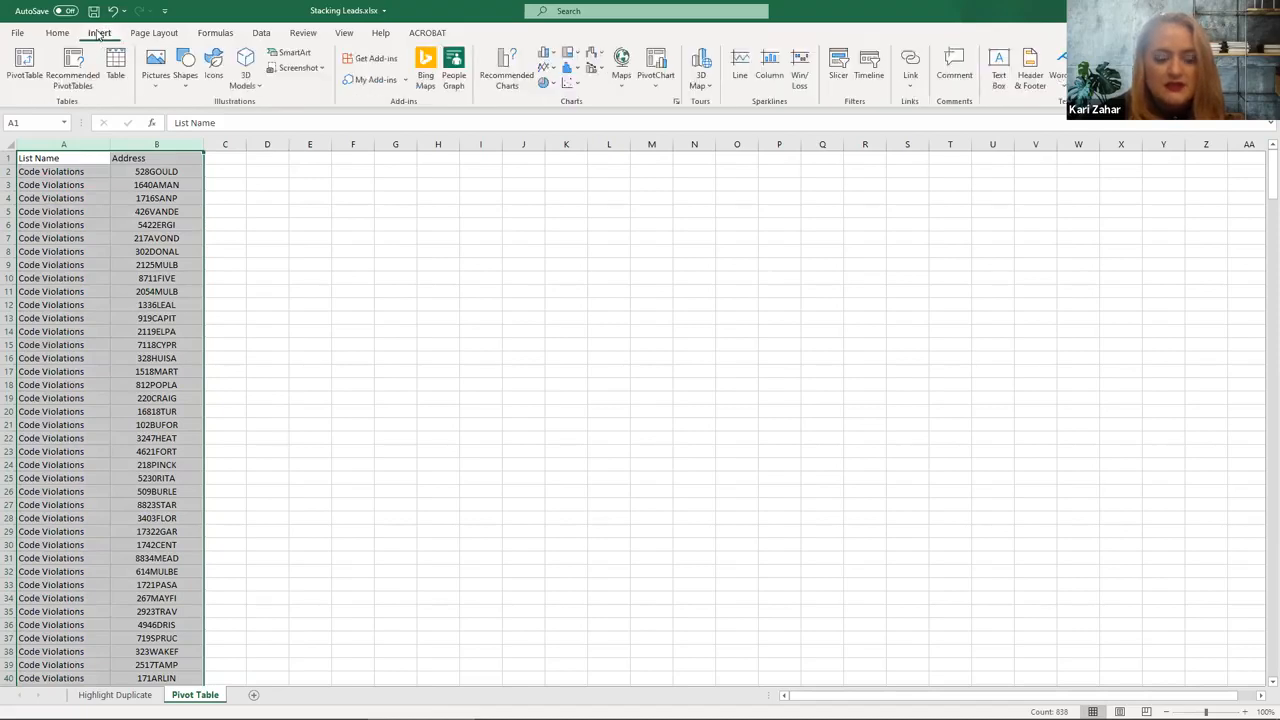
click(22, 66)
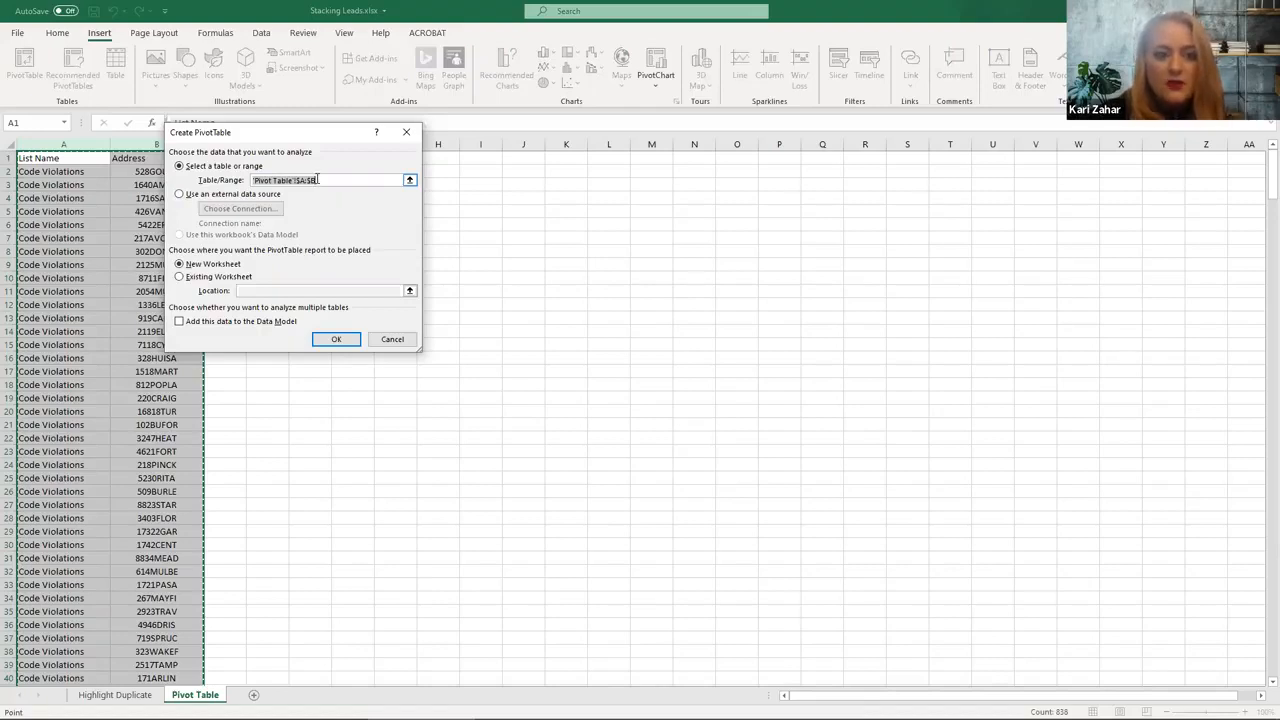
click(335, 341)
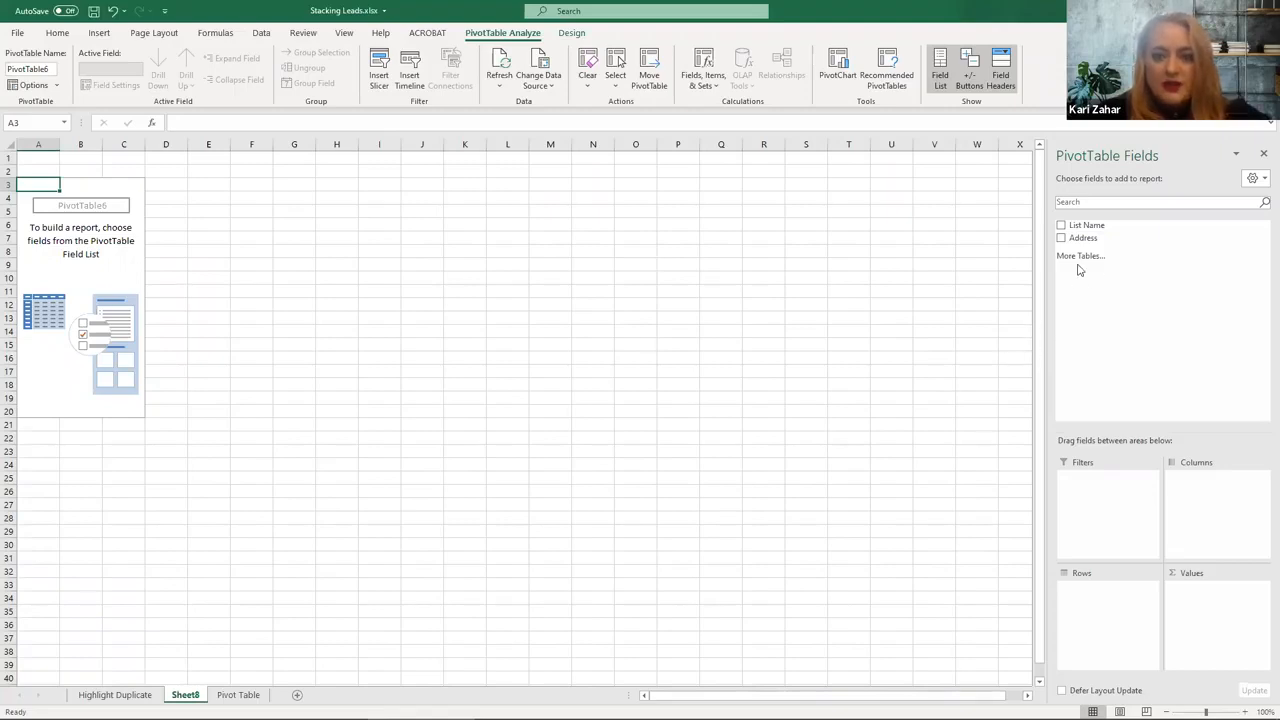
- Lay out the PivotTable with Address as rows, List Name as columns and Count of Address as values
drag(1084, 240, 1089, 608)
drag(1087, 226, 1236, 506)
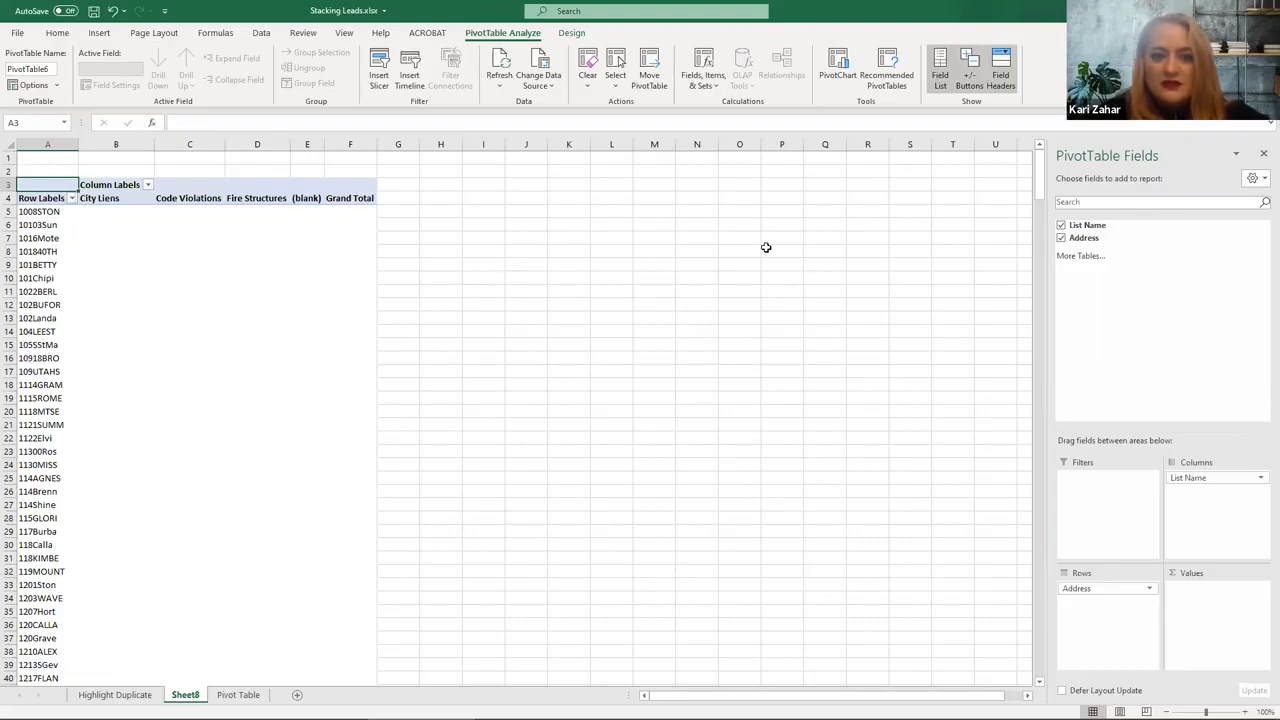
drag(1084, 238, 1208, 617)
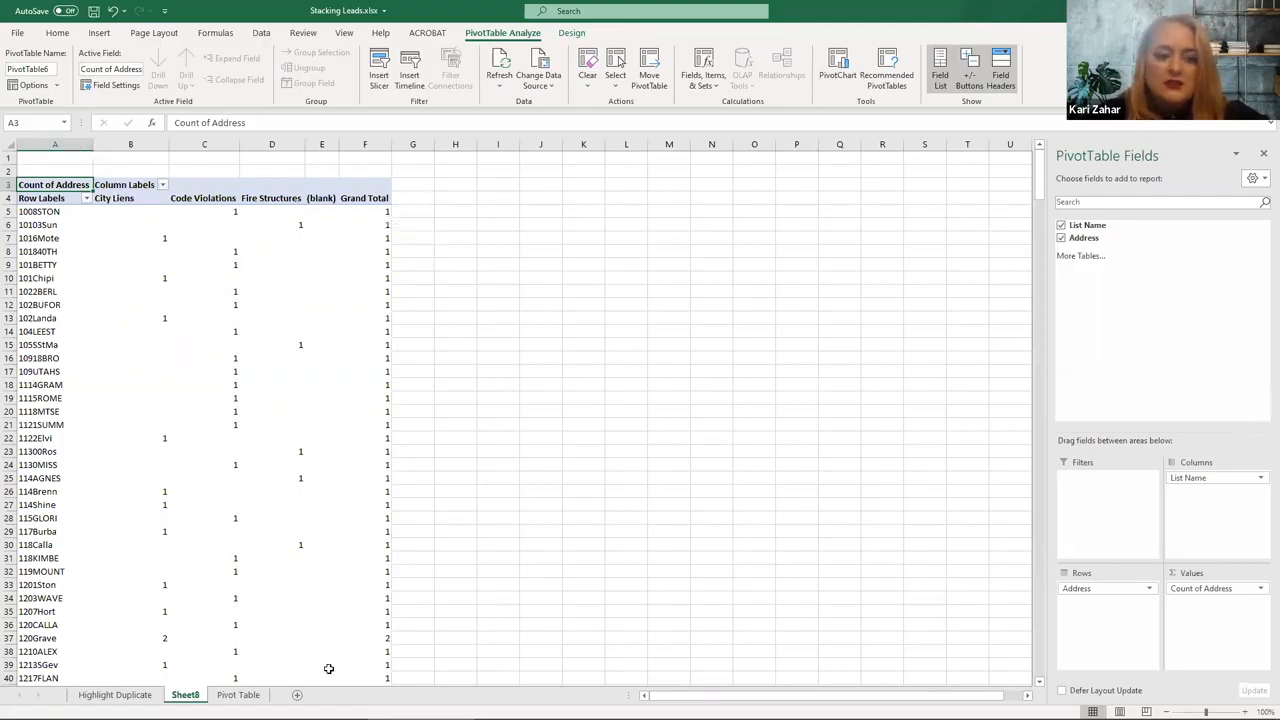
- Add a new worksheet and name it "Values Only"
click(296, 694)
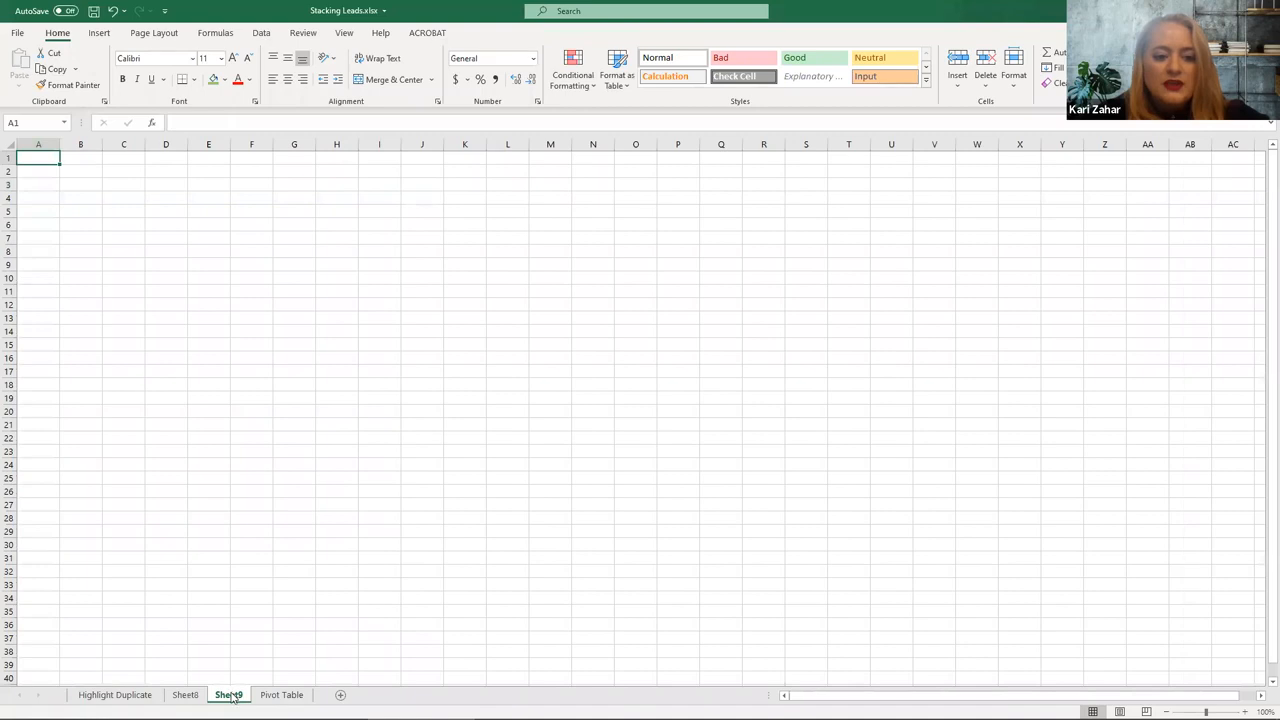
double_click(230, 694)
text(Values)
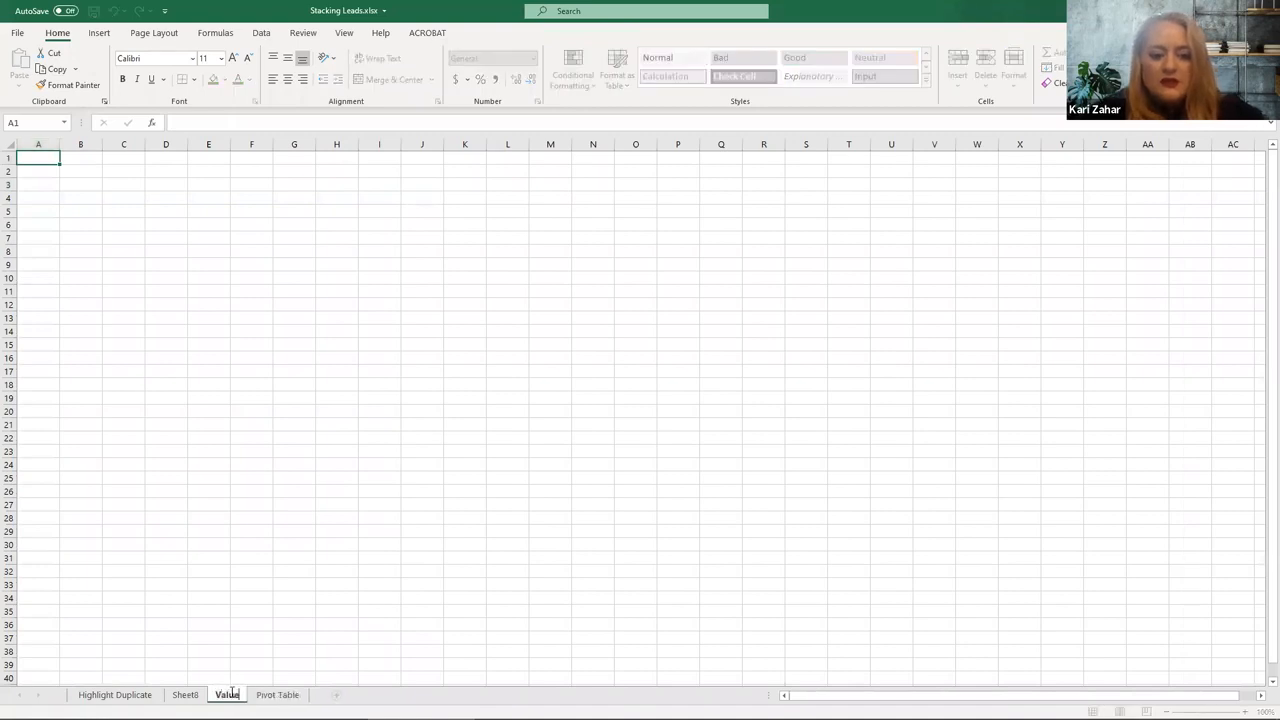
text( Only)
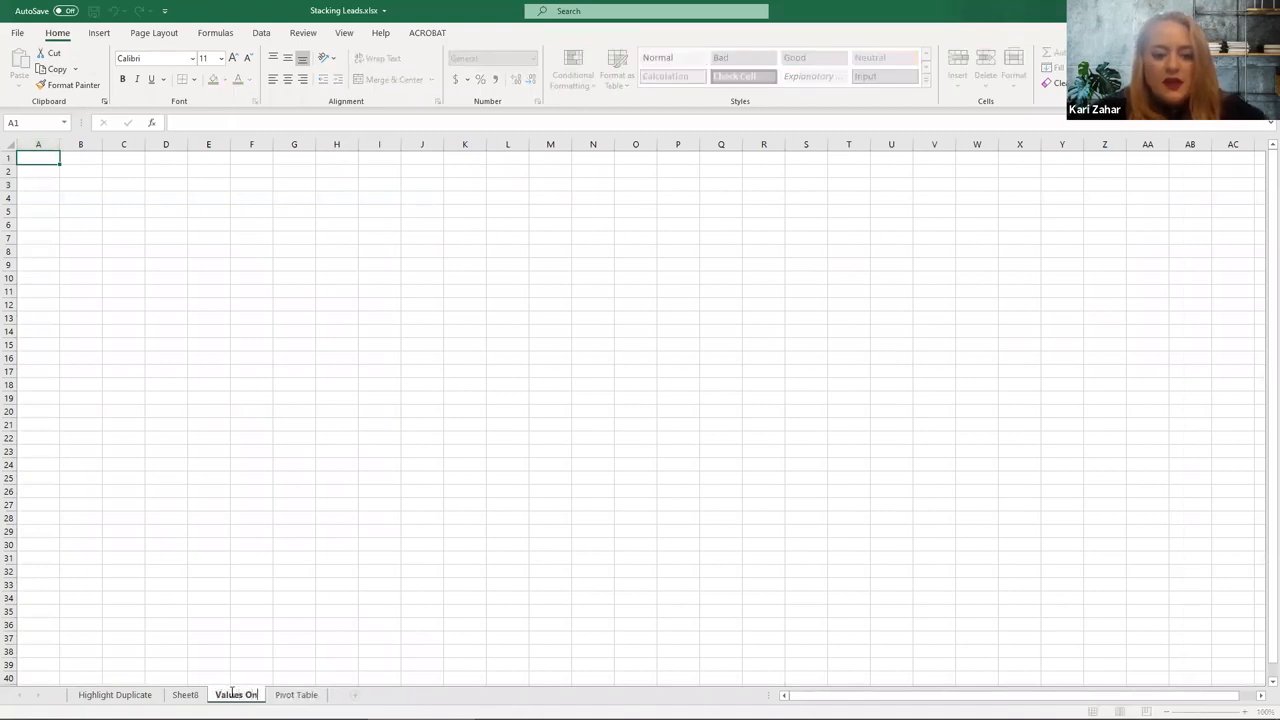
key(Return)
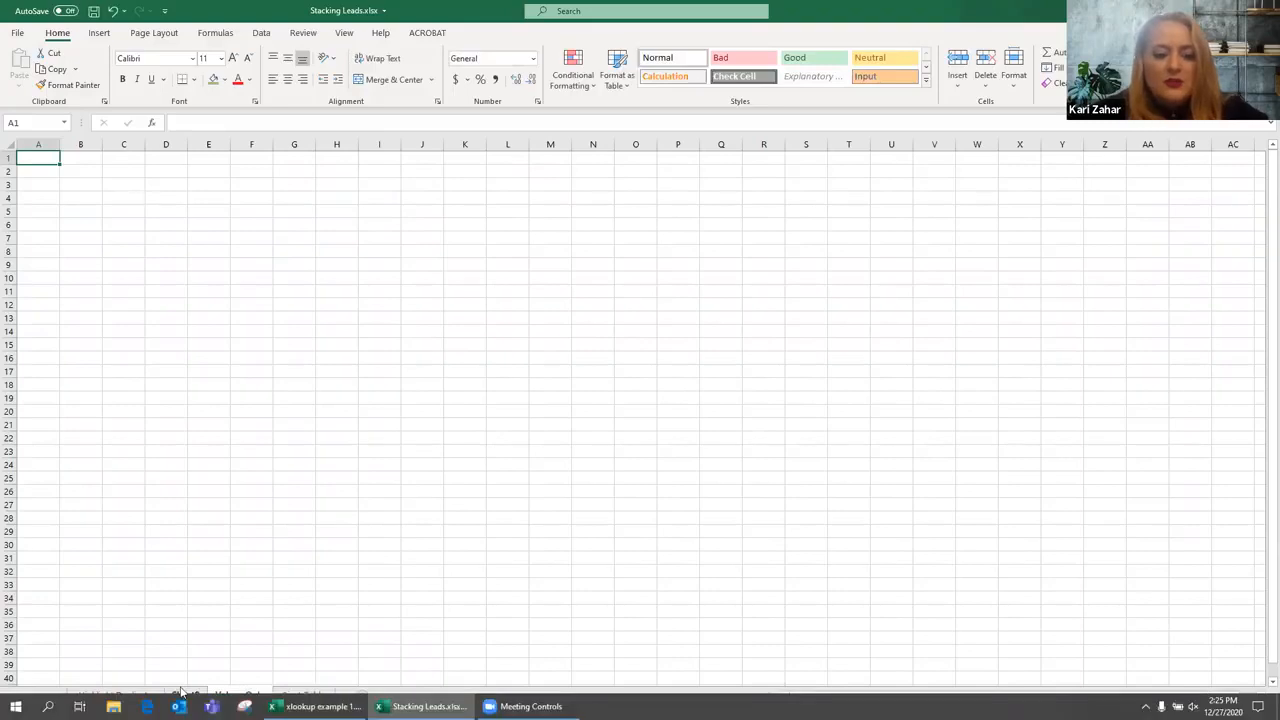
- Copy columns A to F of the PivotTable on Sheet8 and paste them as values at A1 of the Values Only sheet
click(185, 694)
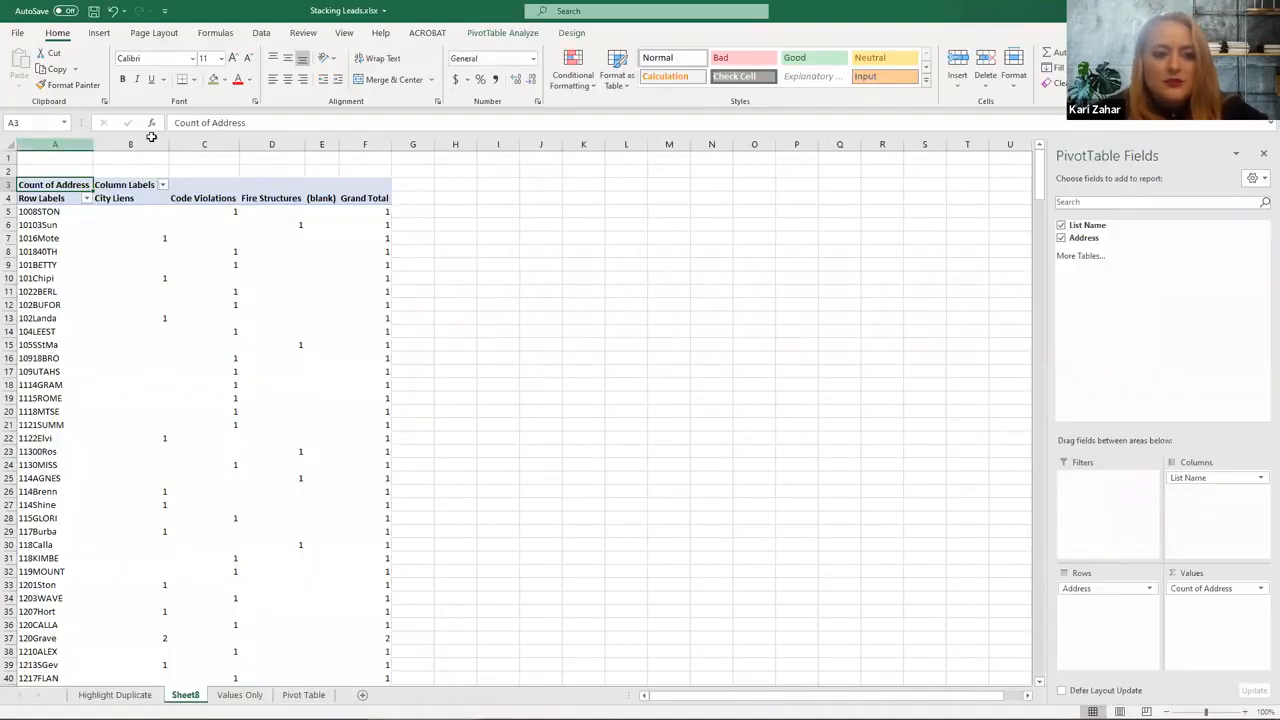
drag(55, 144, 351, 147)
key(ctrl+c)
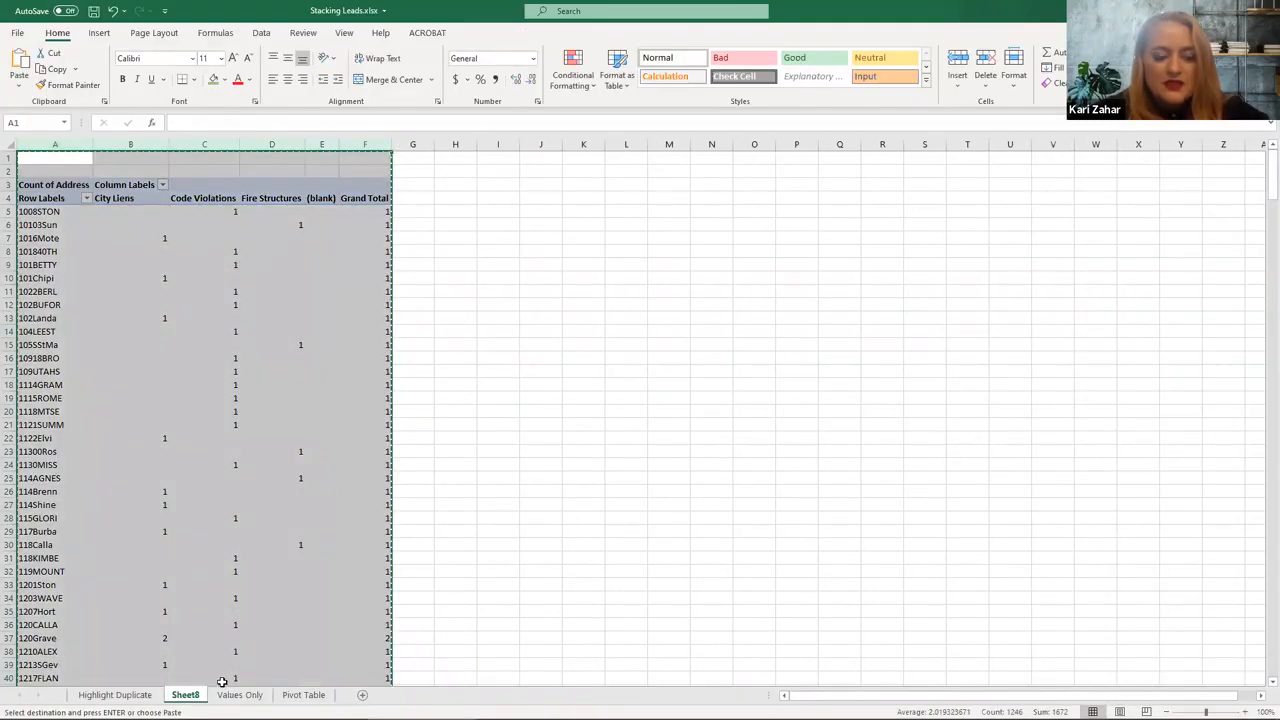
click(240, 694)
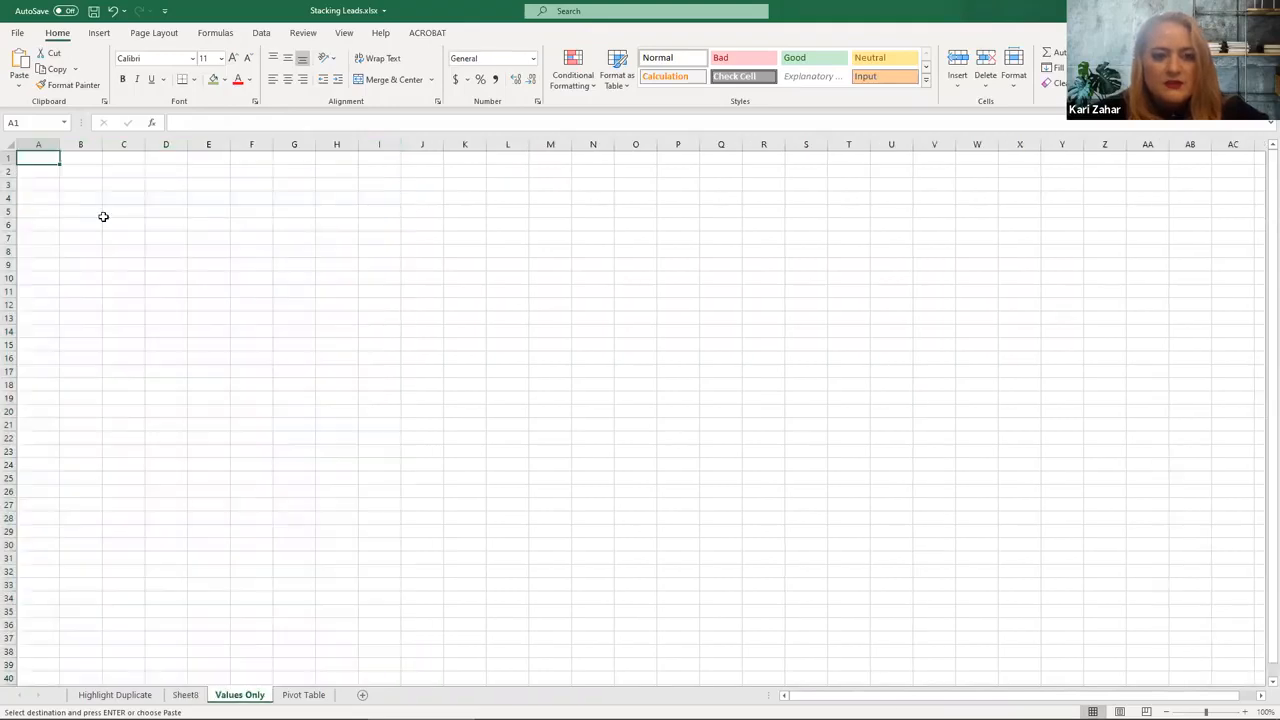
right_click(48, 157)
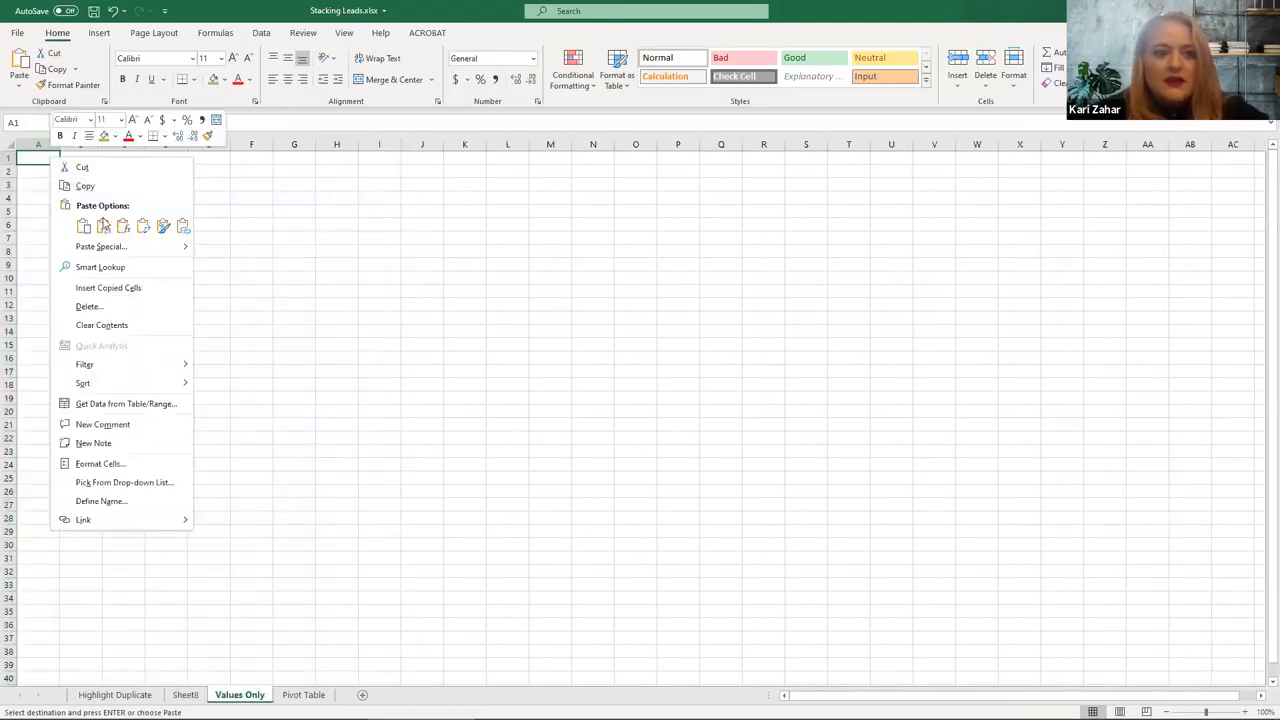
click(104, 228)
click(98, 237)
- Autofit the widths of all columns on the Values Only sheet
click(9, 148)
double_click(59, 145)
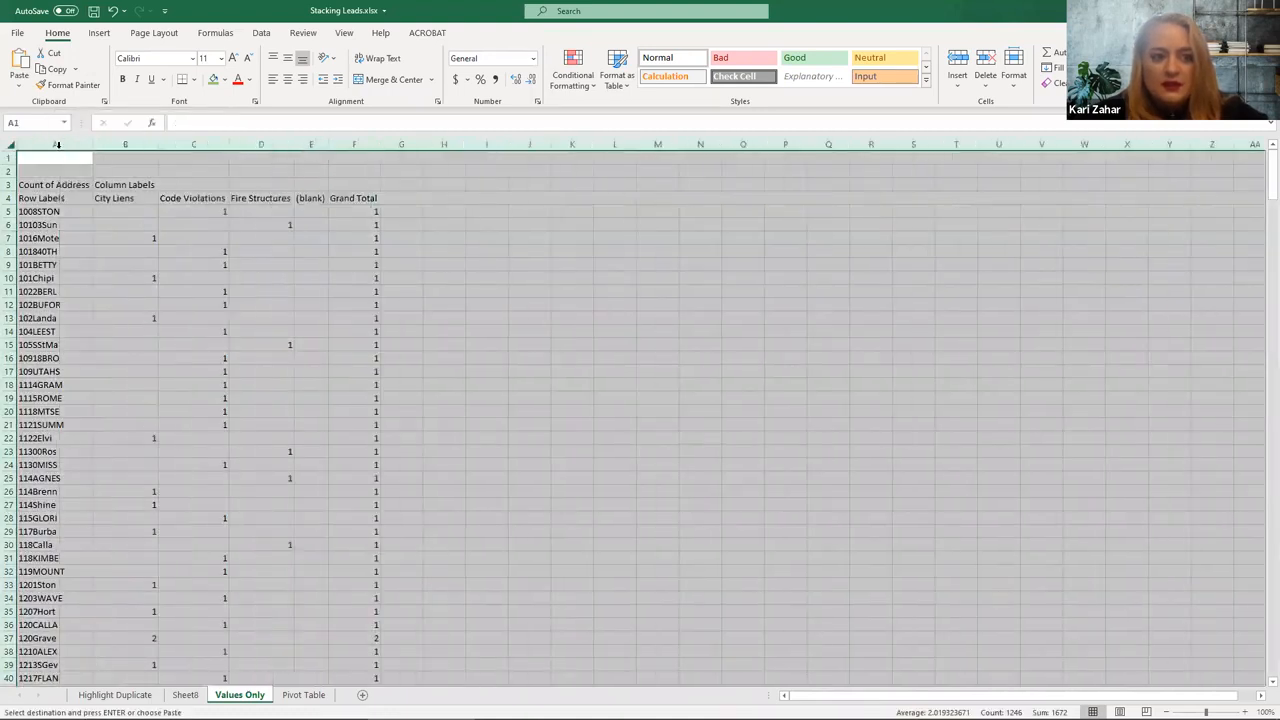
click(35, 255)
- Add filters to the header row 4 of the pasted values
click(9, 198)
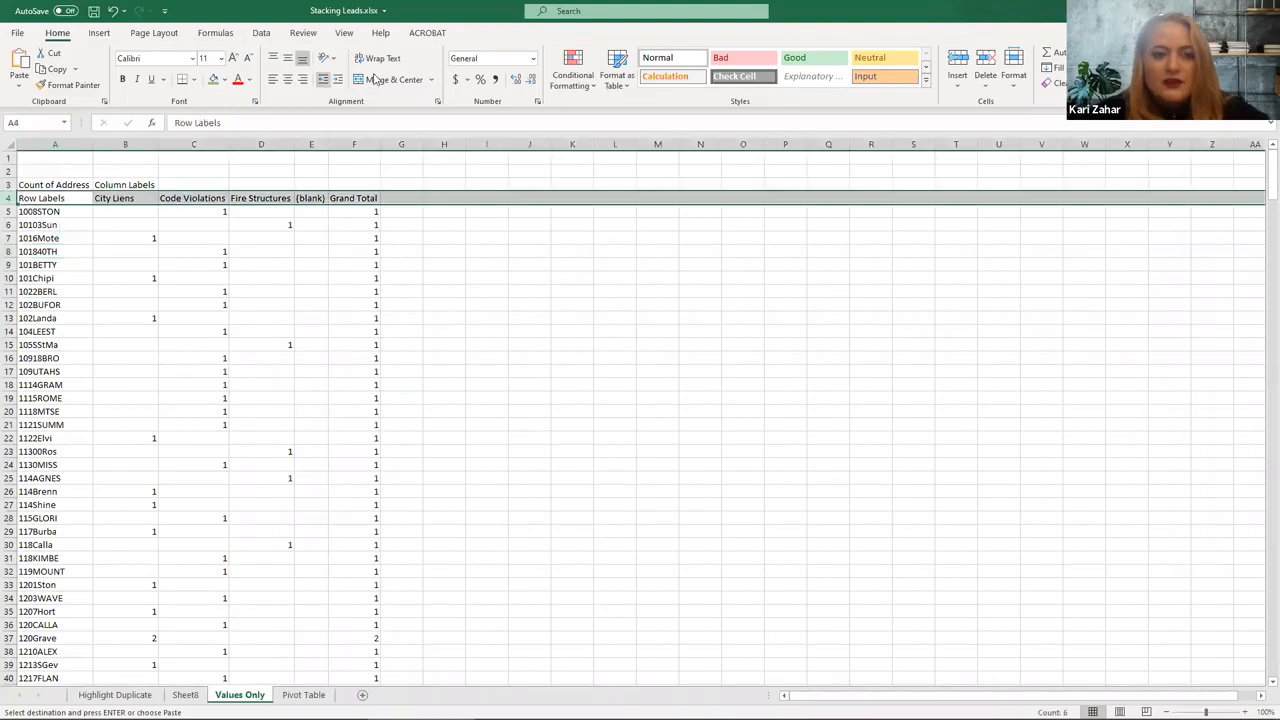
click(261, 33)
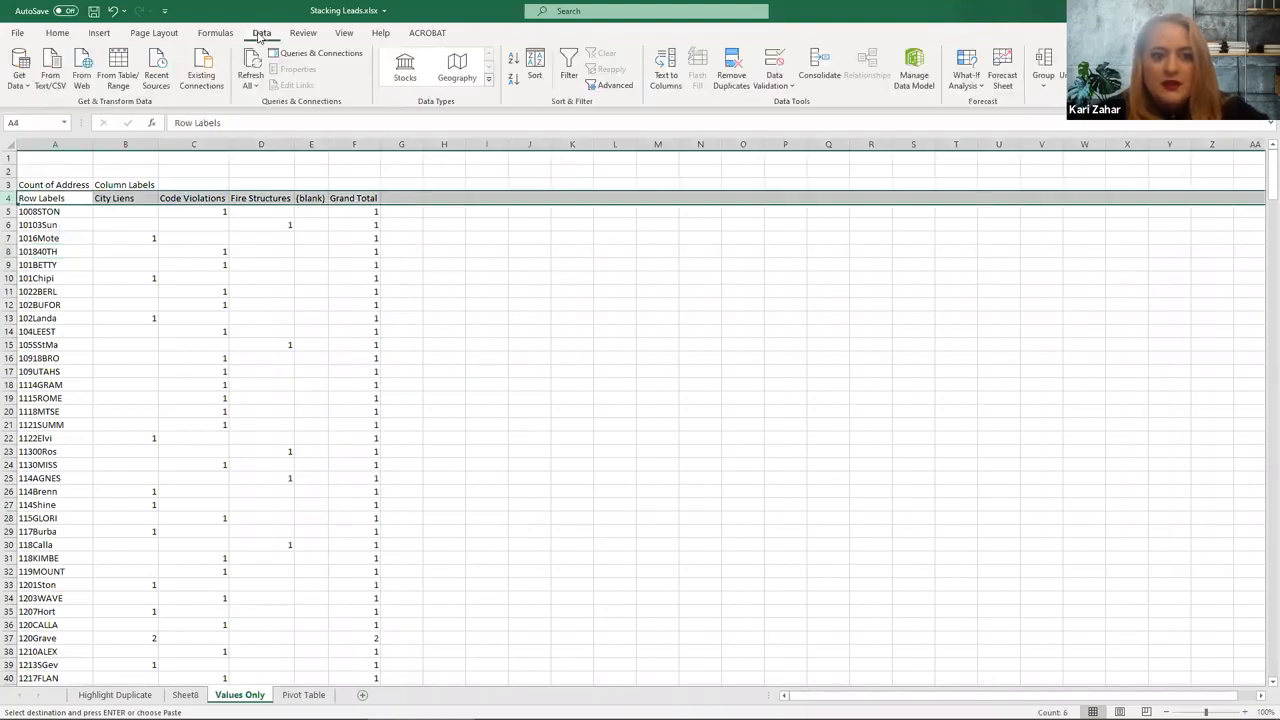
click(568, 68)
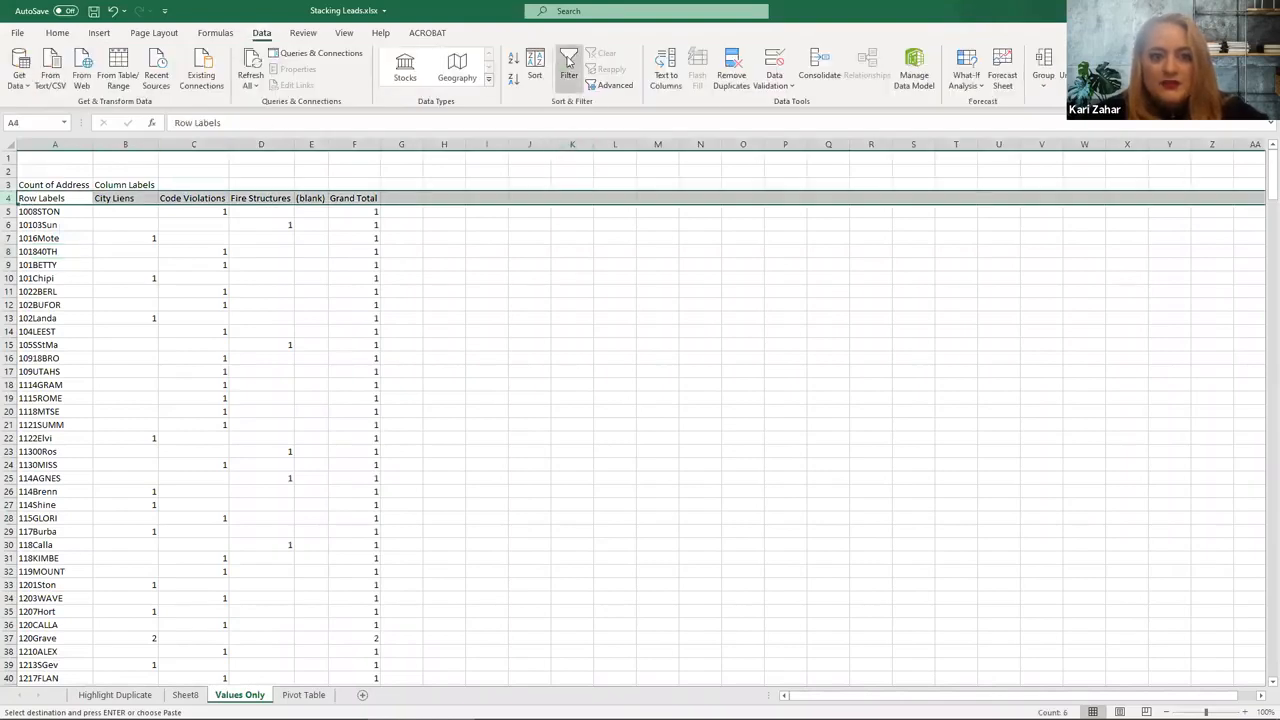
click(451, 313)
- Filter the Grand Total column to 2 and 3, excluding 1, 418 and blanks
click(375, 198)
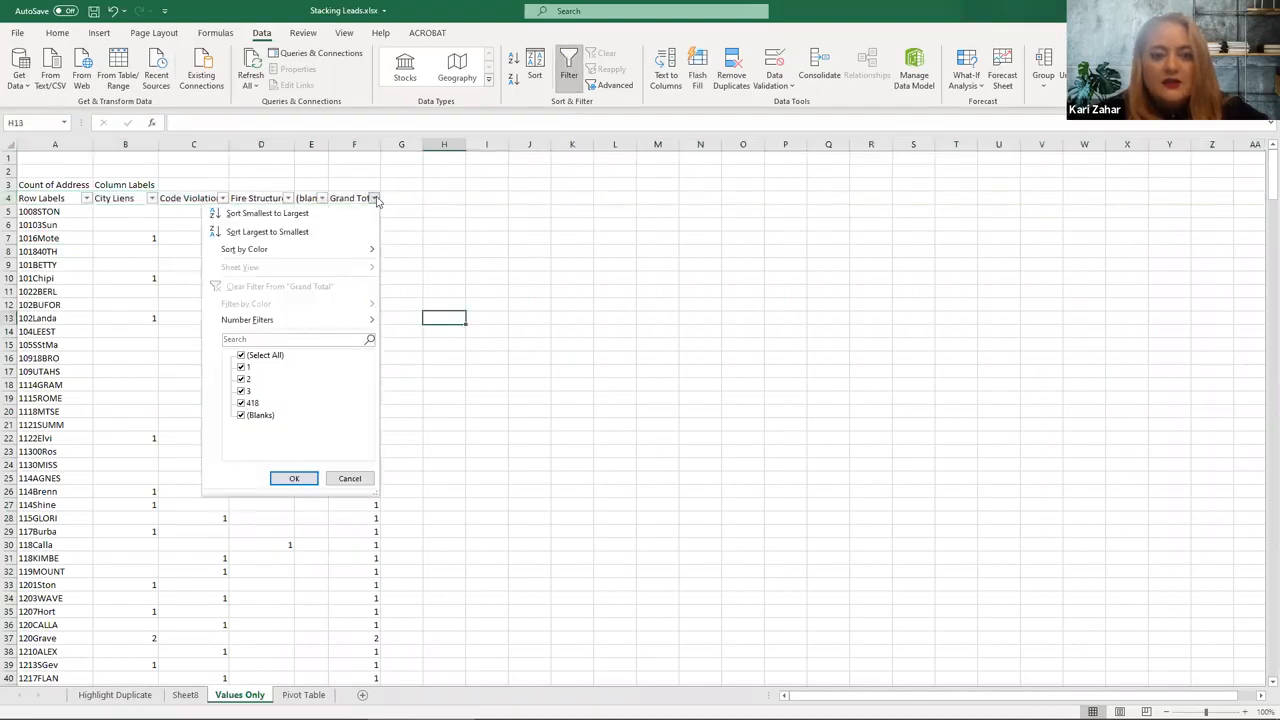
click(241, 402)
click(240, 415)
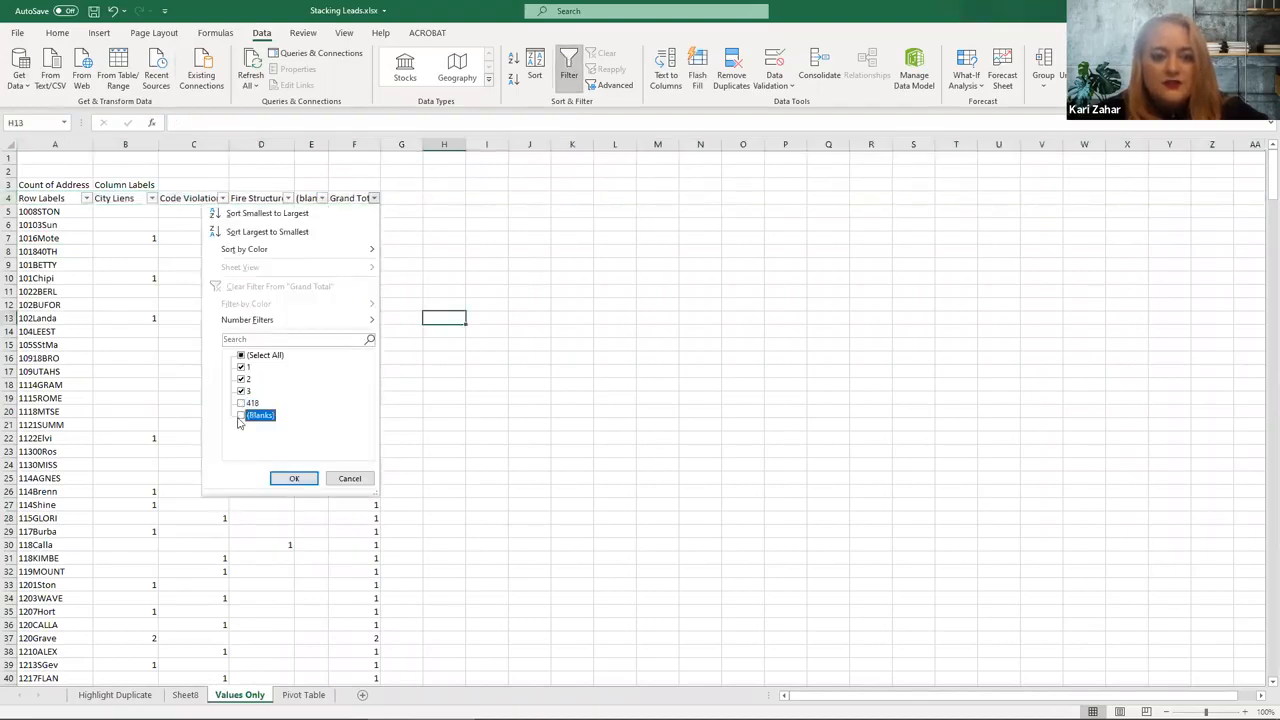
click(242, 367)
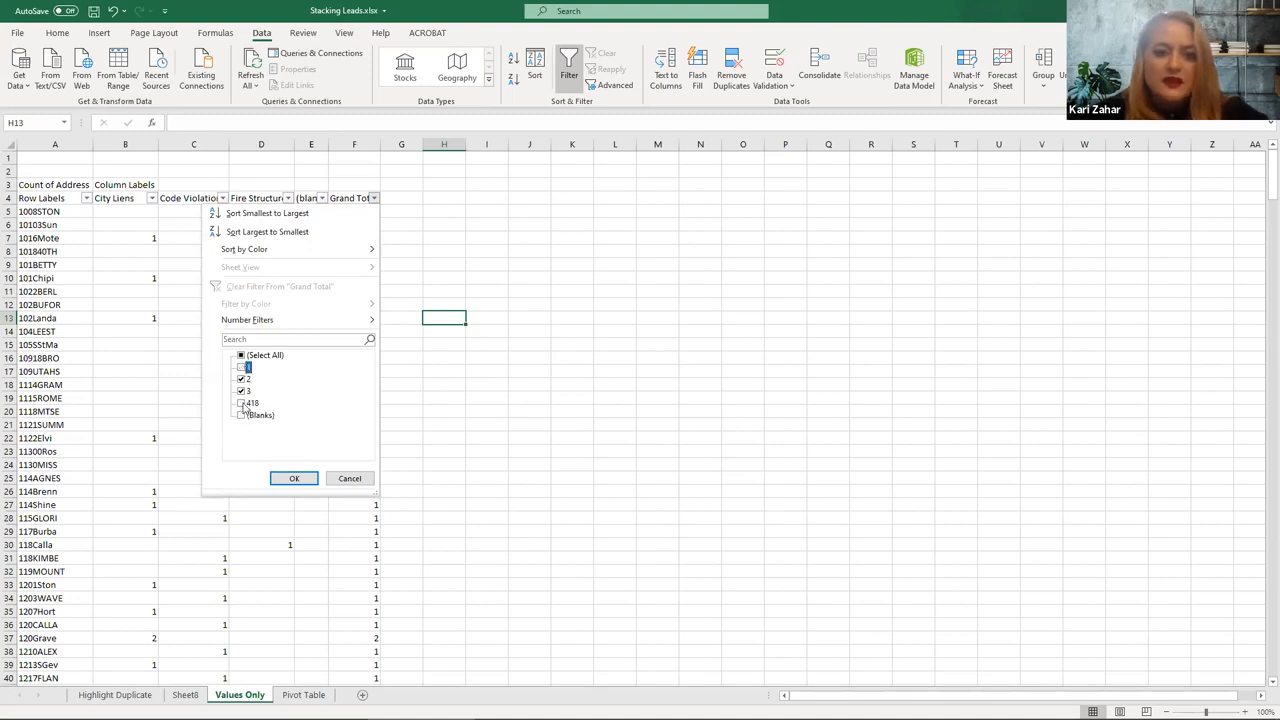
click(294, 478)
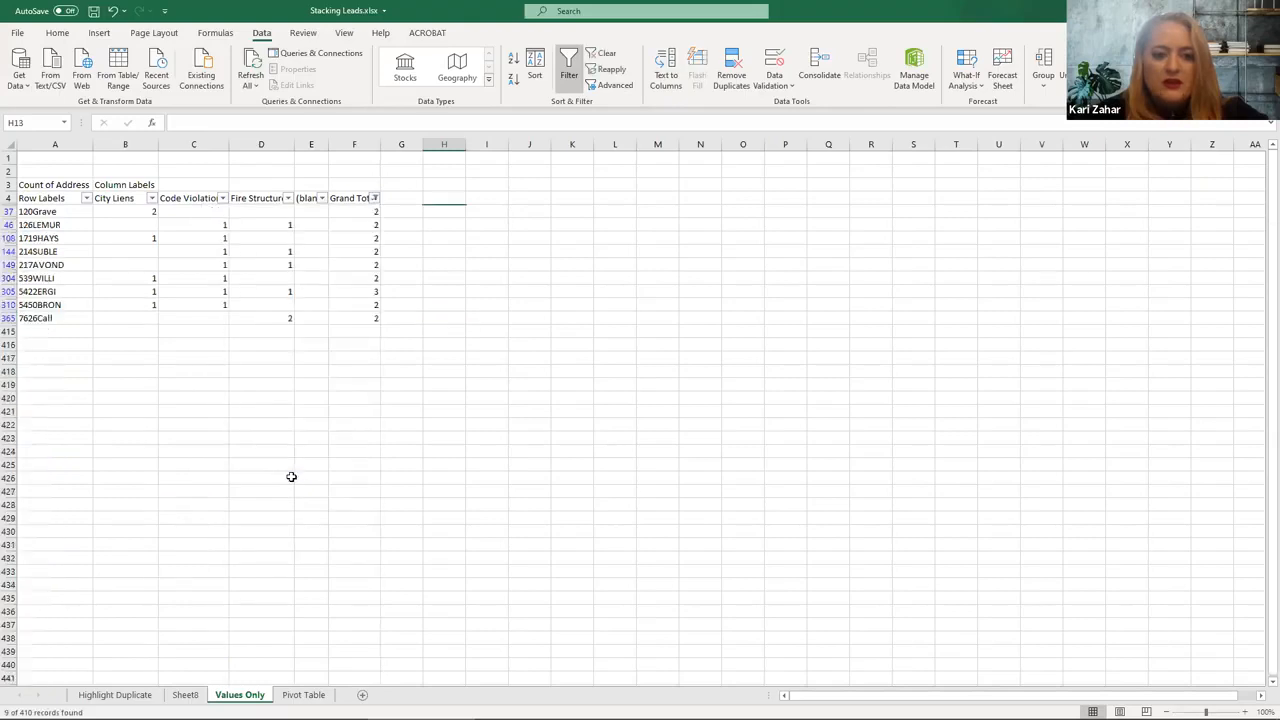
- Examine the filtered addresses' grand totals and their counts under City Liens, Code Violations and Fire Structures
click(300, 435)
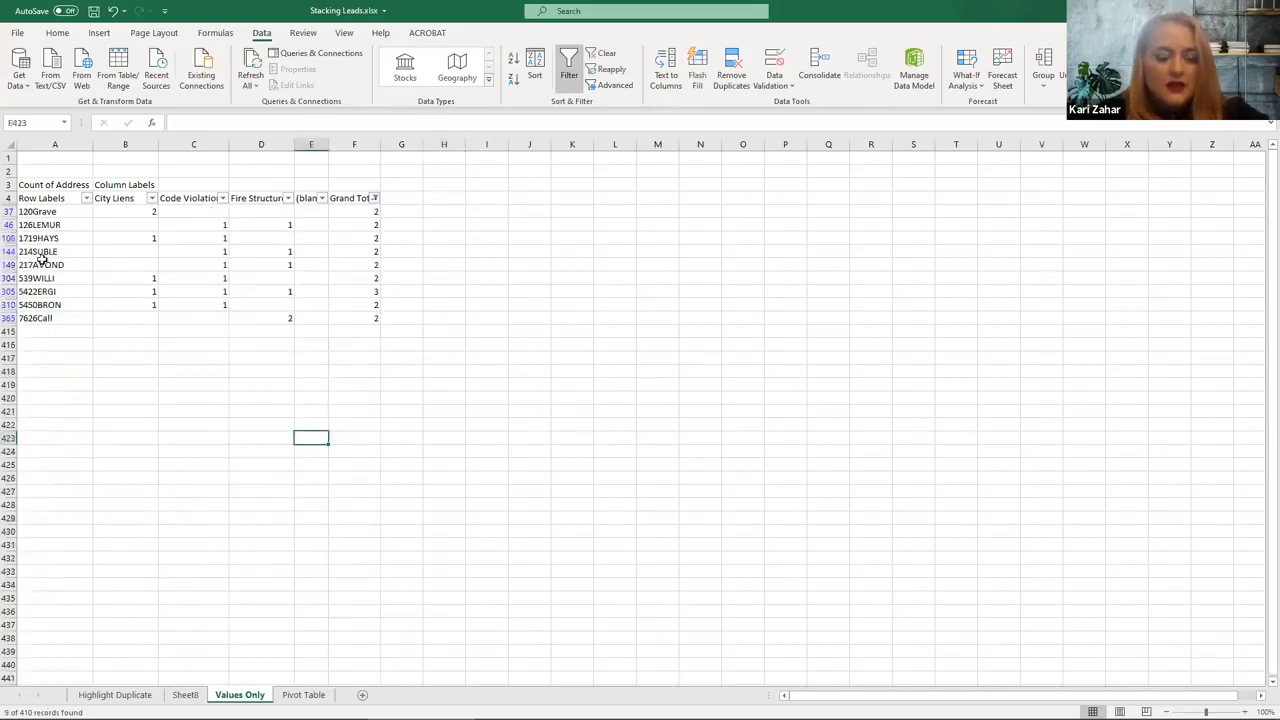
drag(363, 215, 366, 318)
click(362, 291)
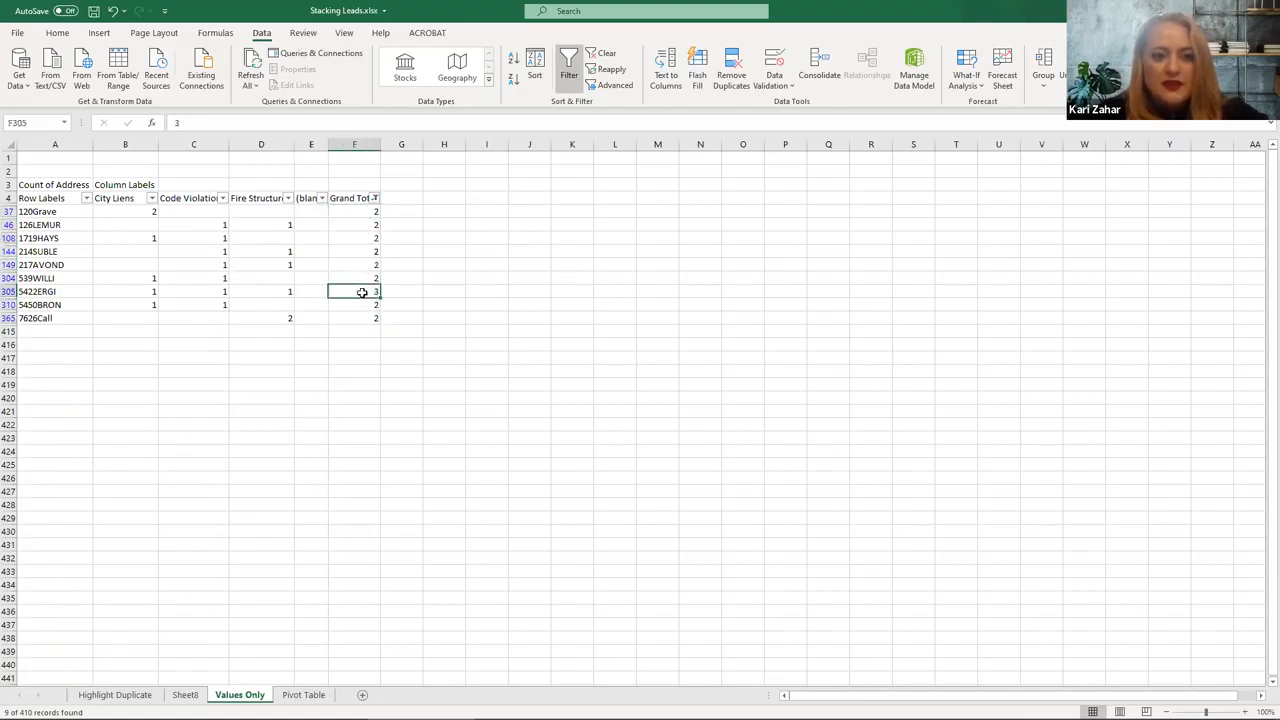
click(131, 212)
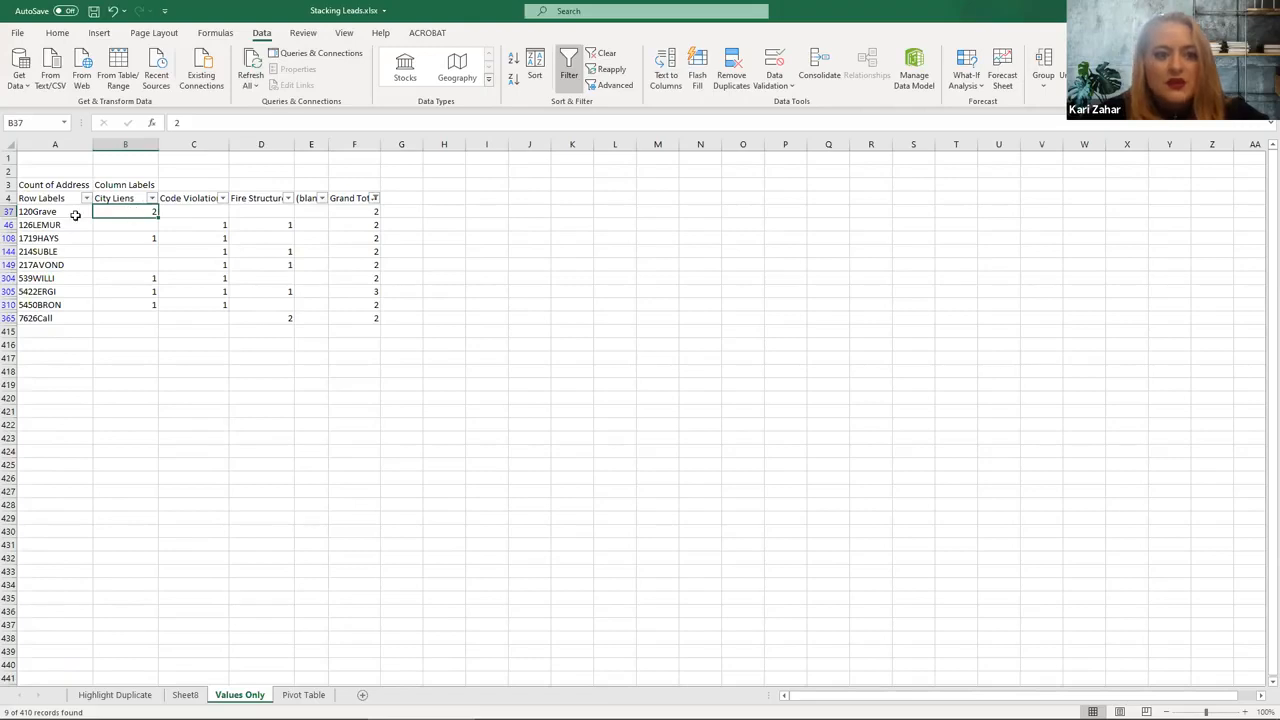
click(346, 208)
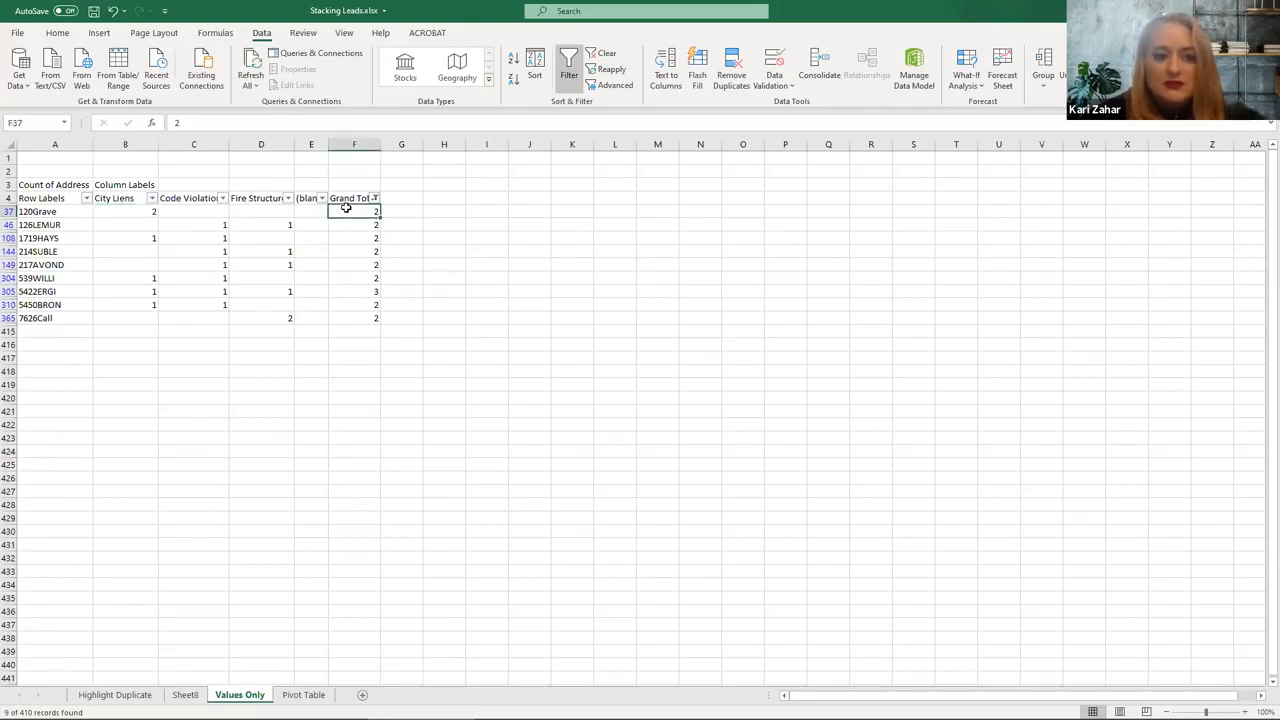
click(111, 211)
drag(114, 224, 254, 324)
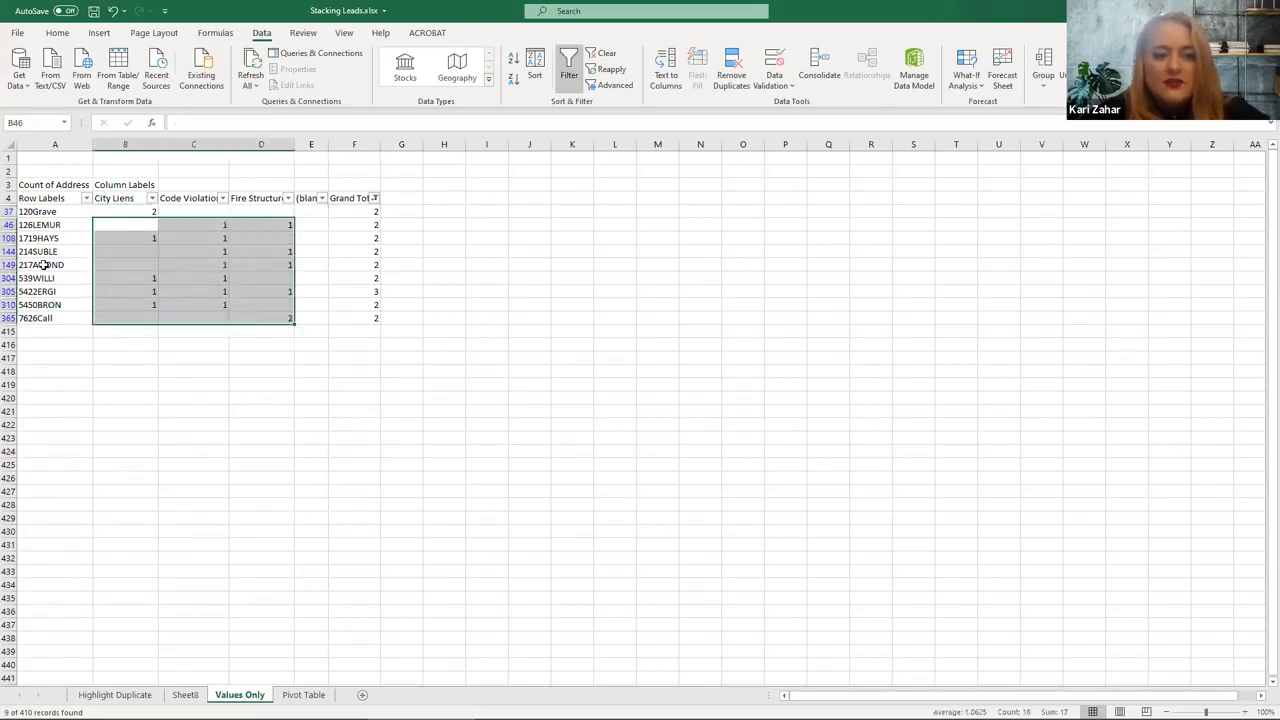
click(201, 263)
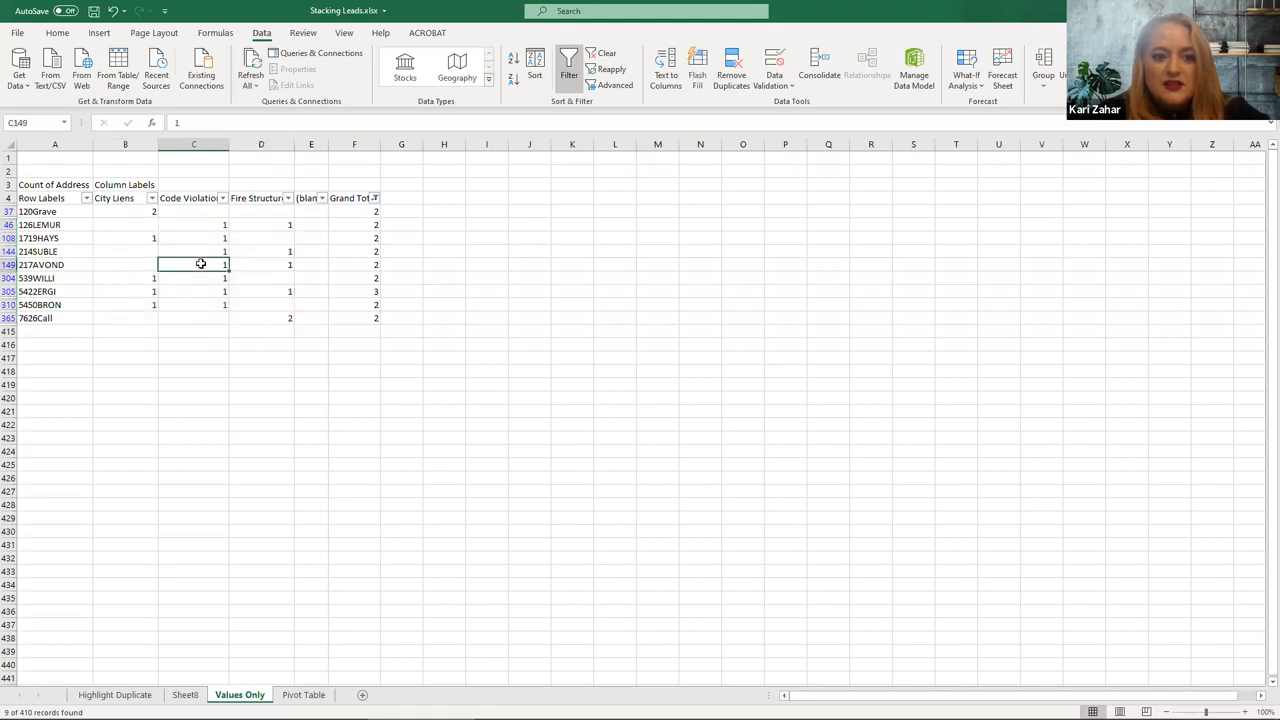
- Narrow the Grand Total filter to 3 only and check the remaining address's count under each list
click(374, 199)
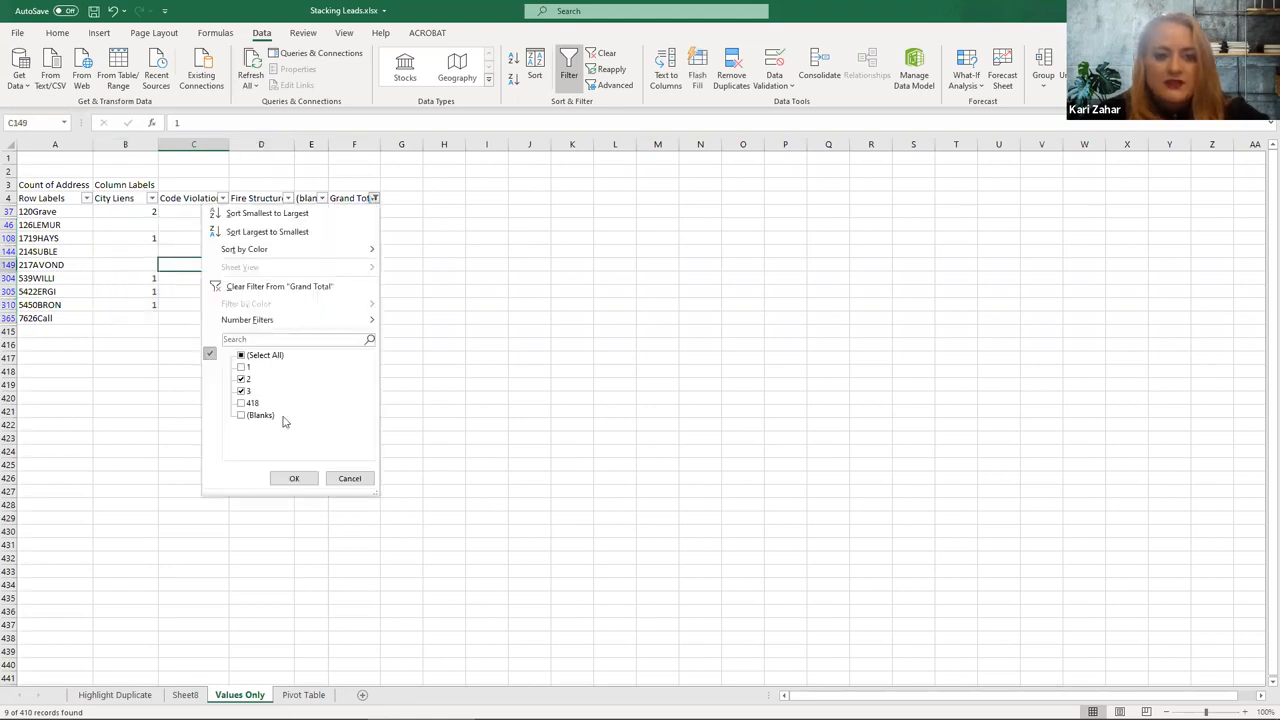
click(289, 478)
click(231, 345)
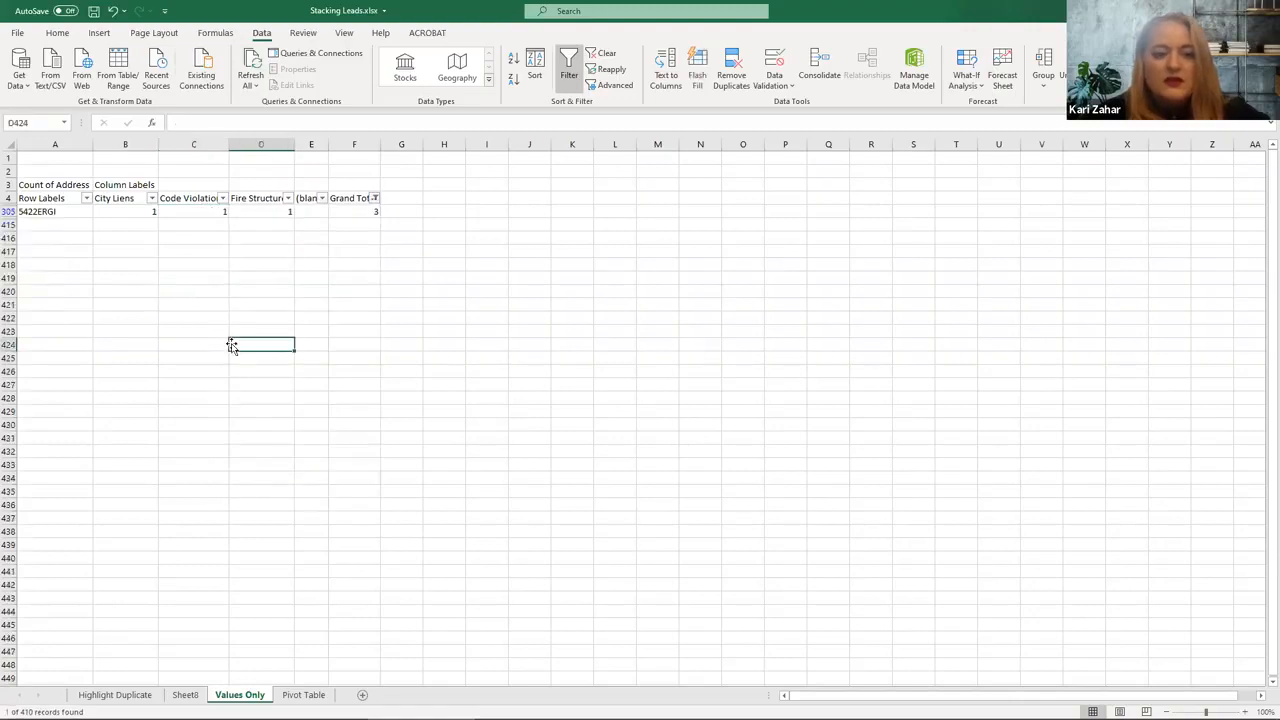
click(63, 211)
click(347, 210)
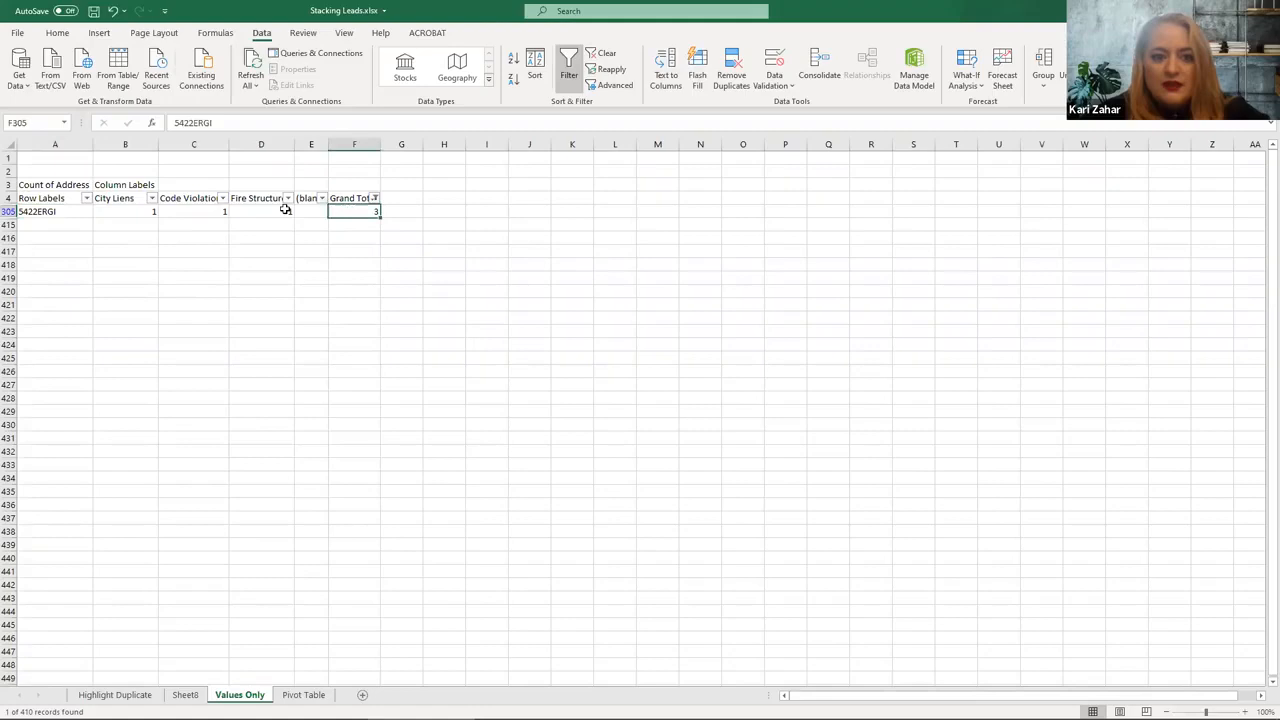
click(213, 208)
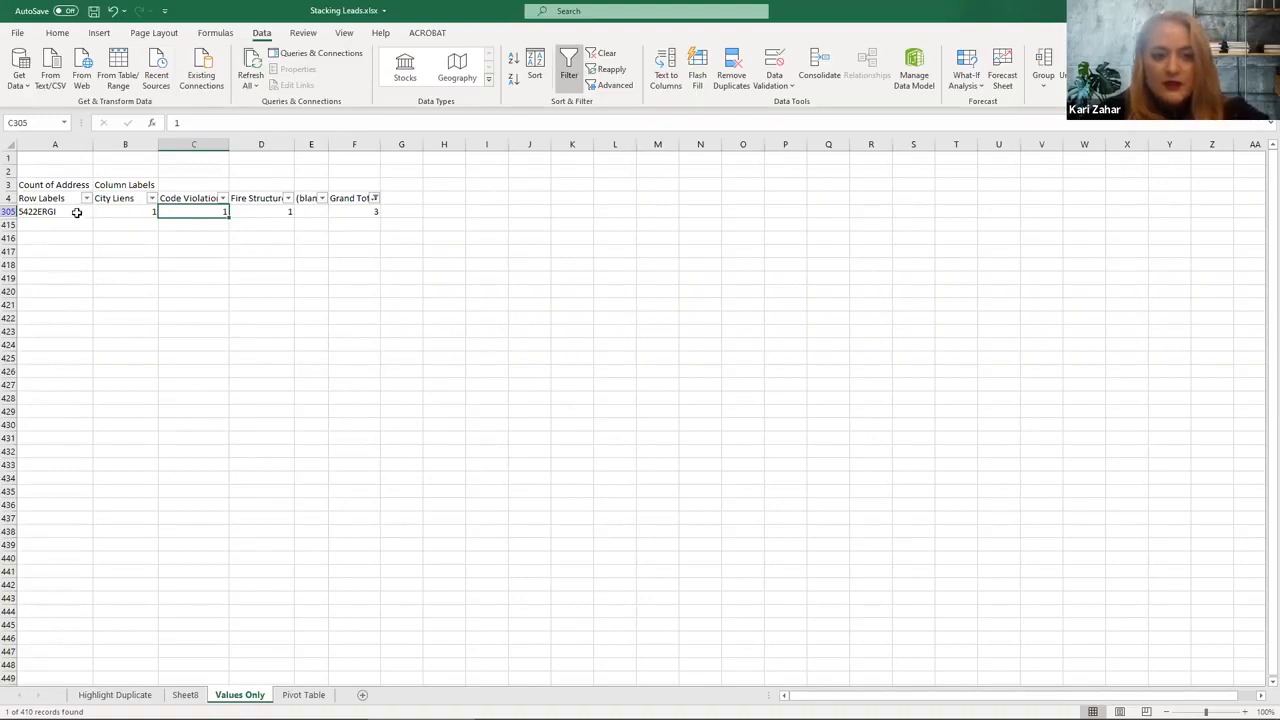
click(77, 211)
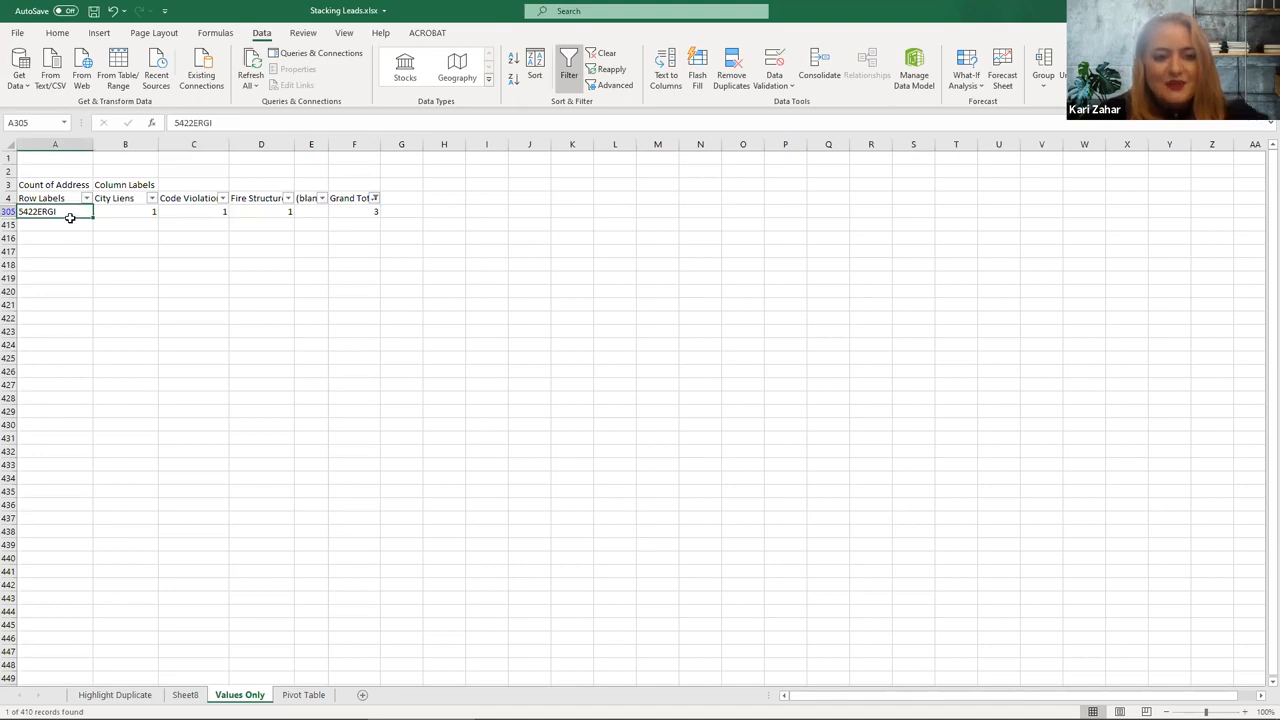
click(286, 212)
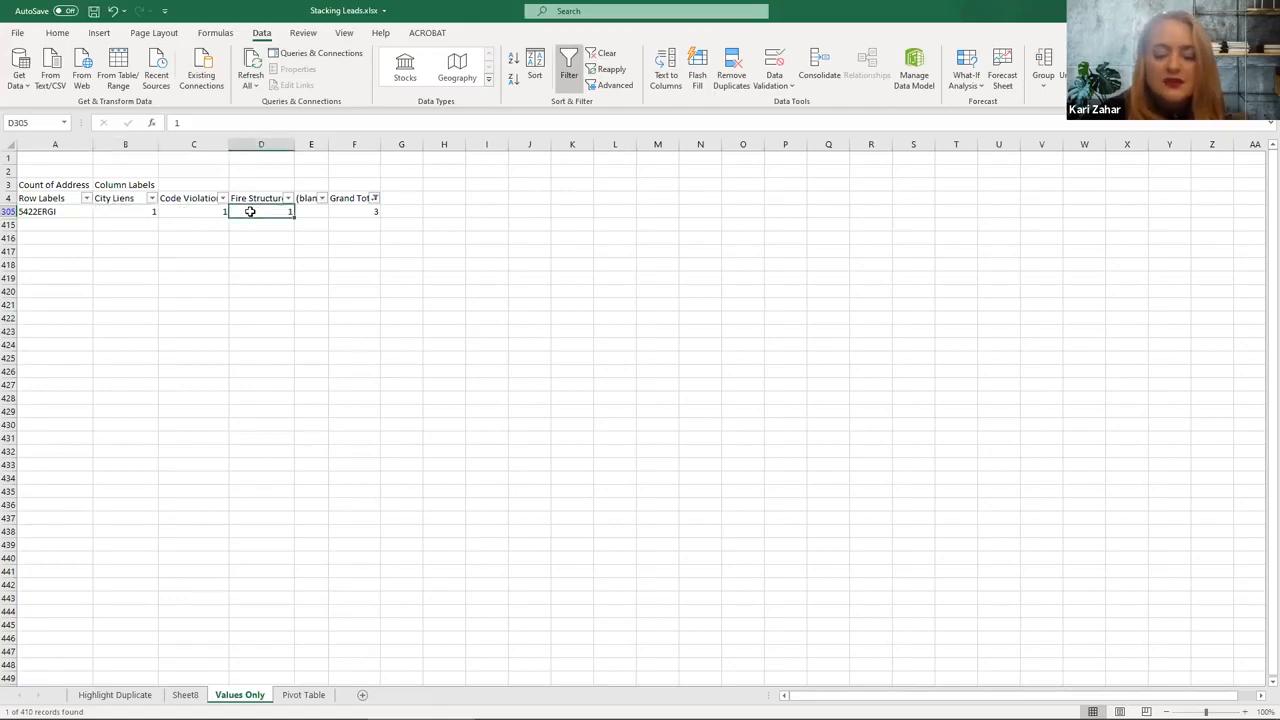
click(240, 243)
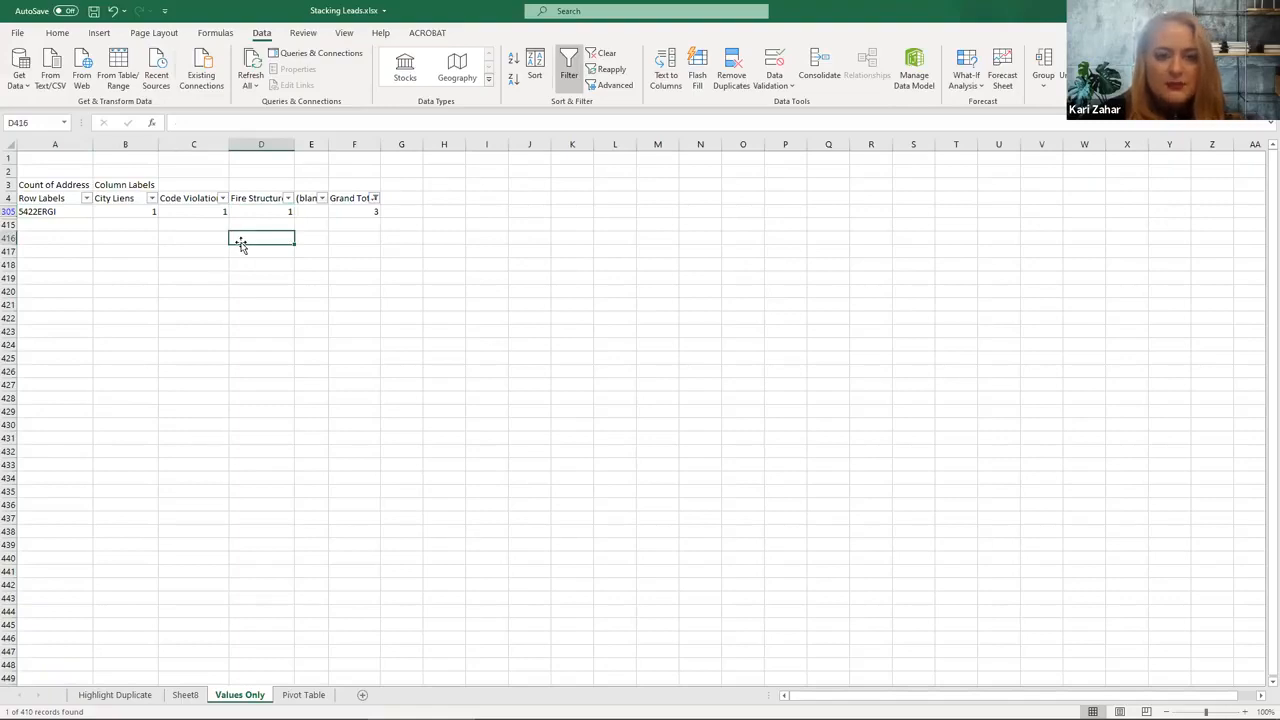
- Add 2 back to the Grand Total filter alongside 3
click(381, 198)
click(376, 198)
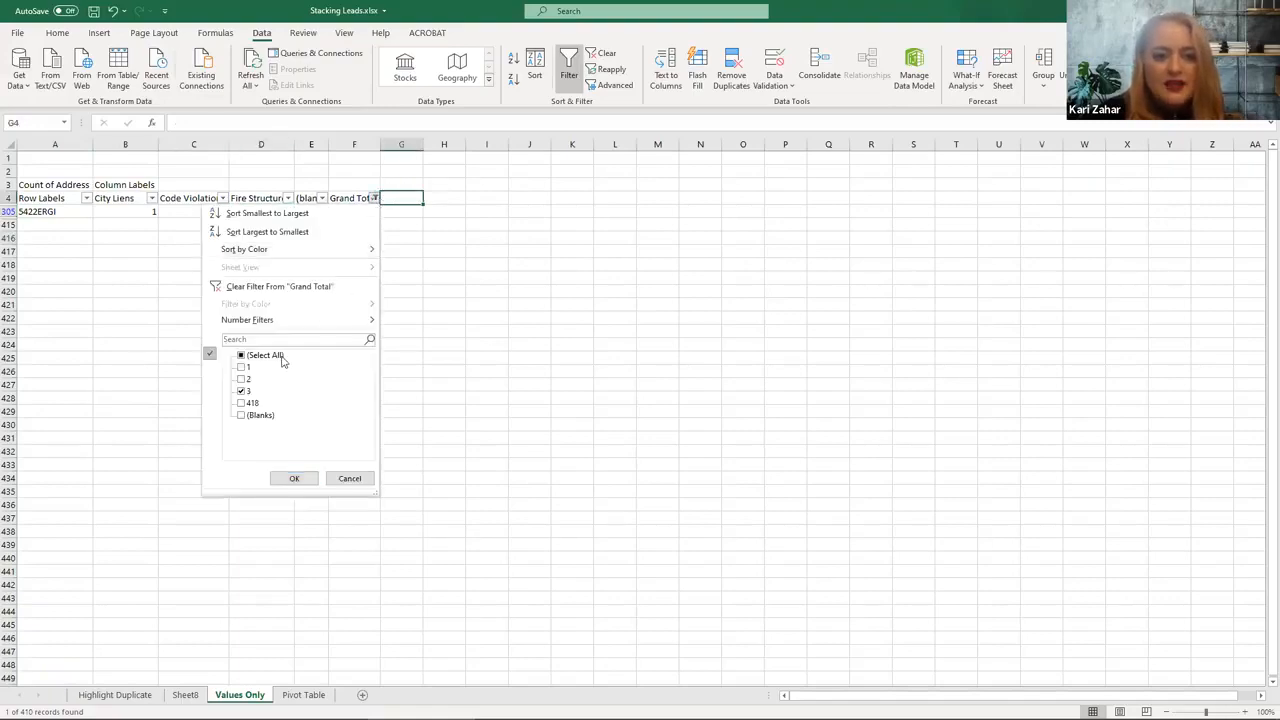
click(241, 380)
click(290, 479)
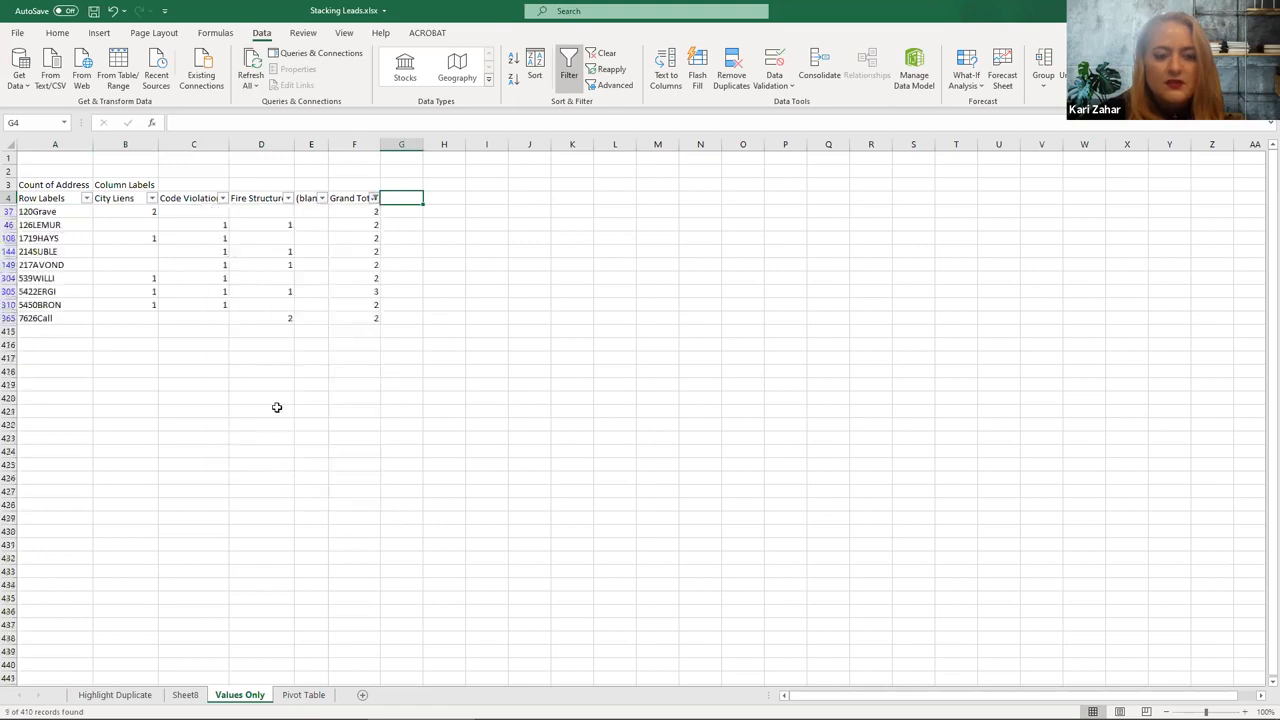
click(250, 436)
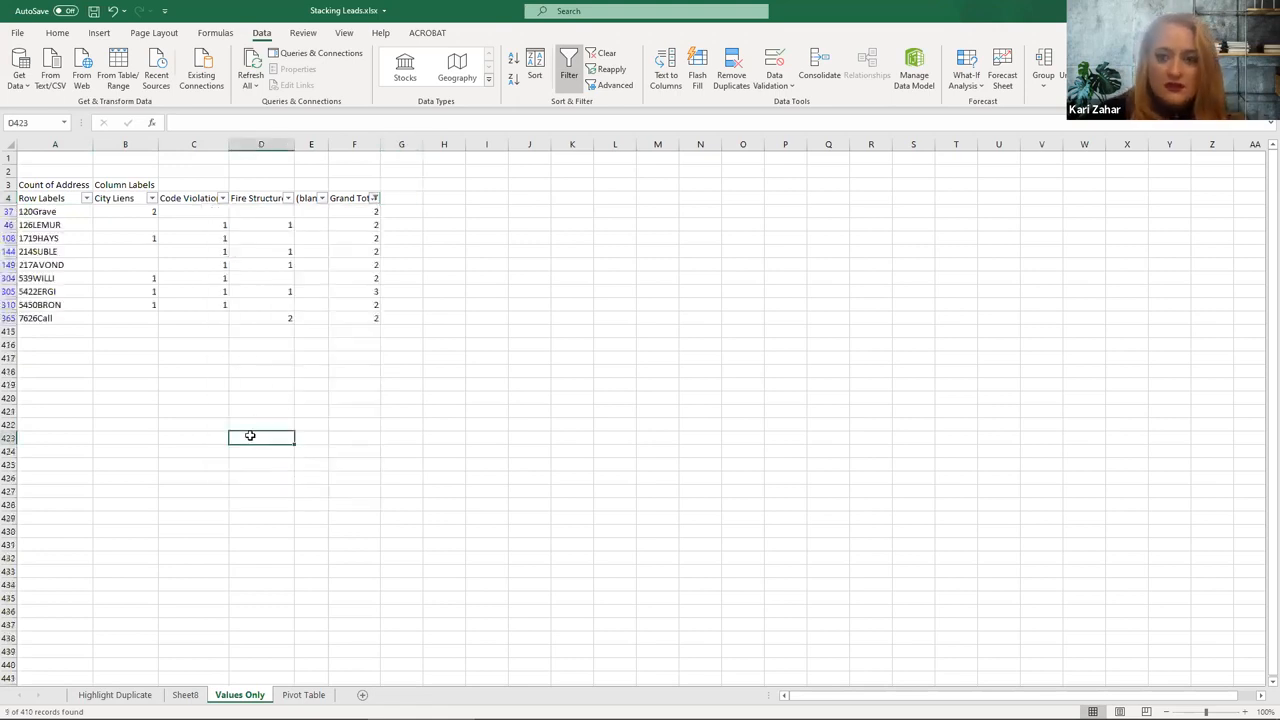
click(285, 358)
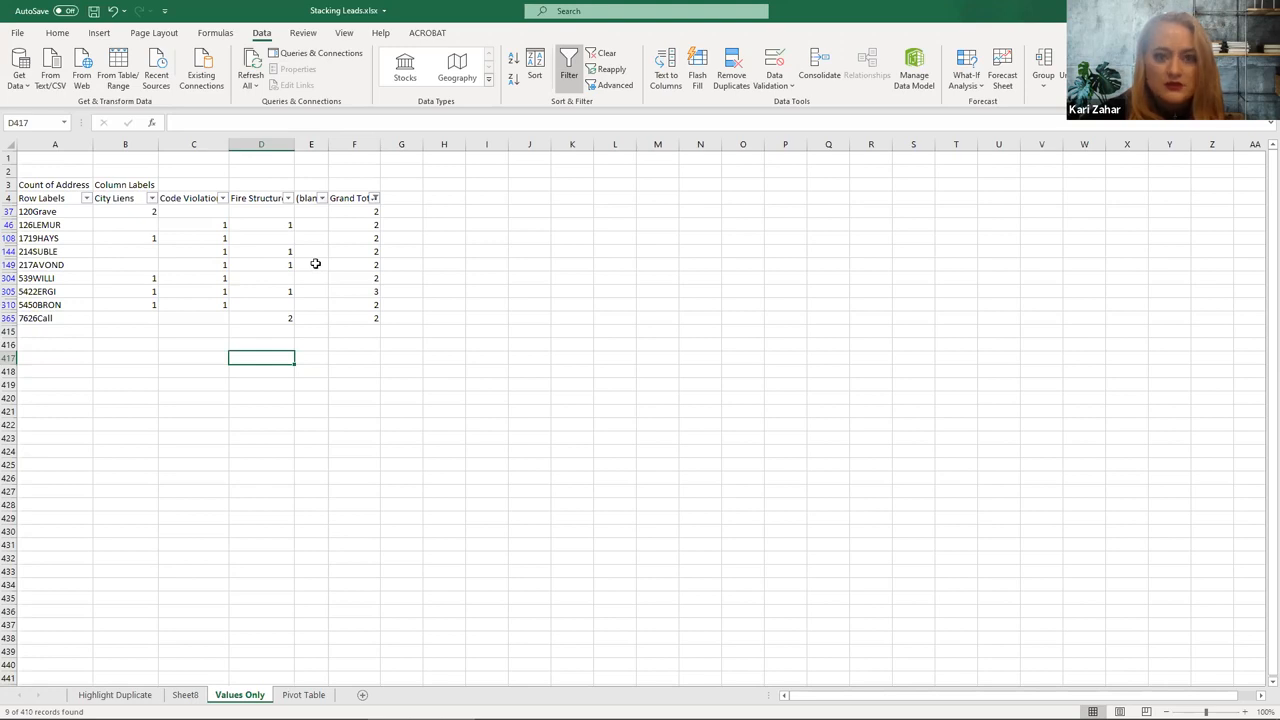
click(565, 212)
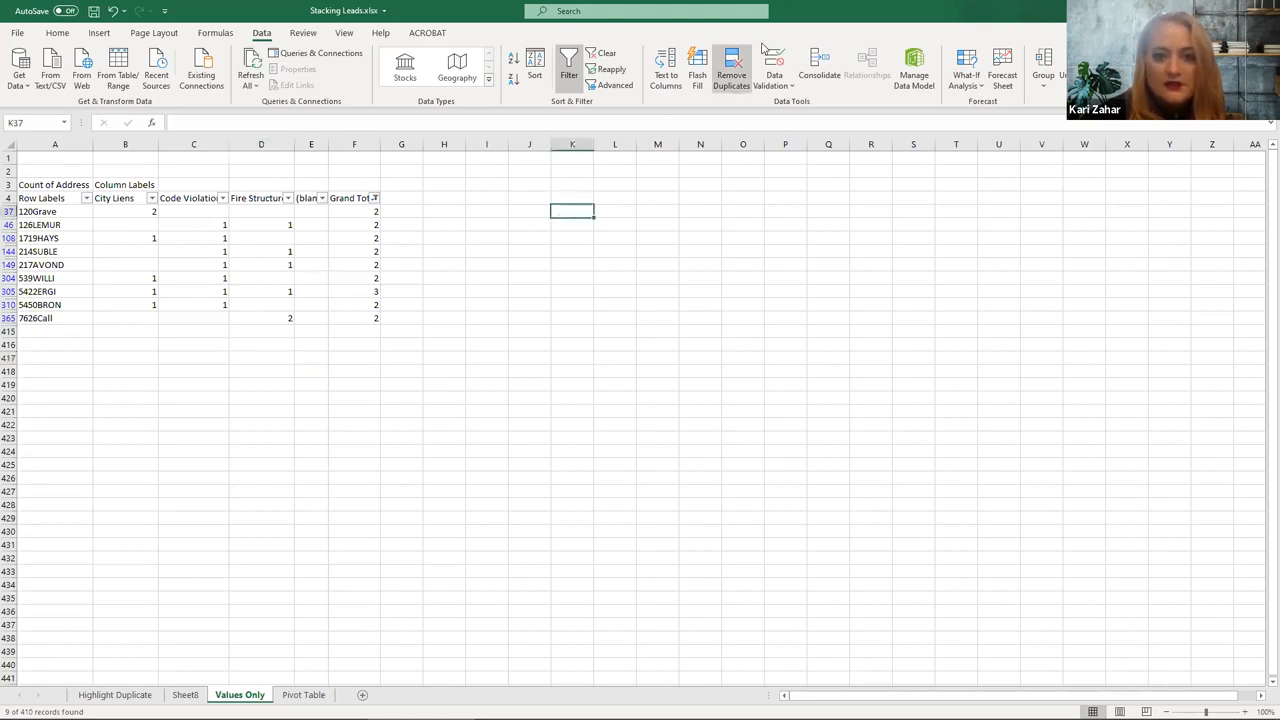